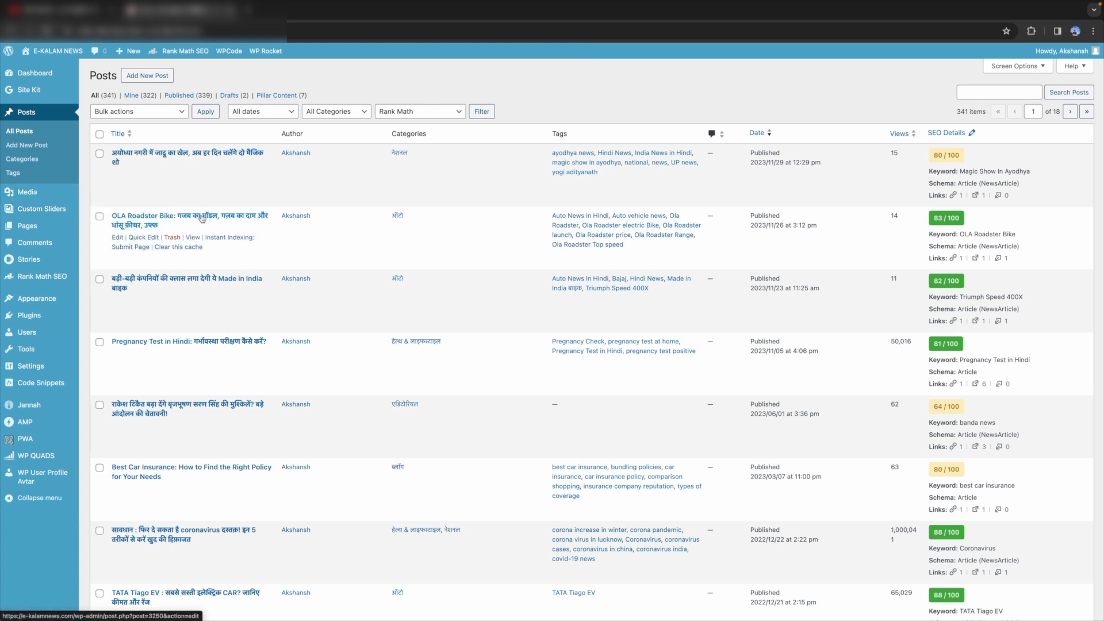
# Open the OLA Roadster Bike post for editing and skim the article from its title to its end.
pyautogui.click(117, 239)
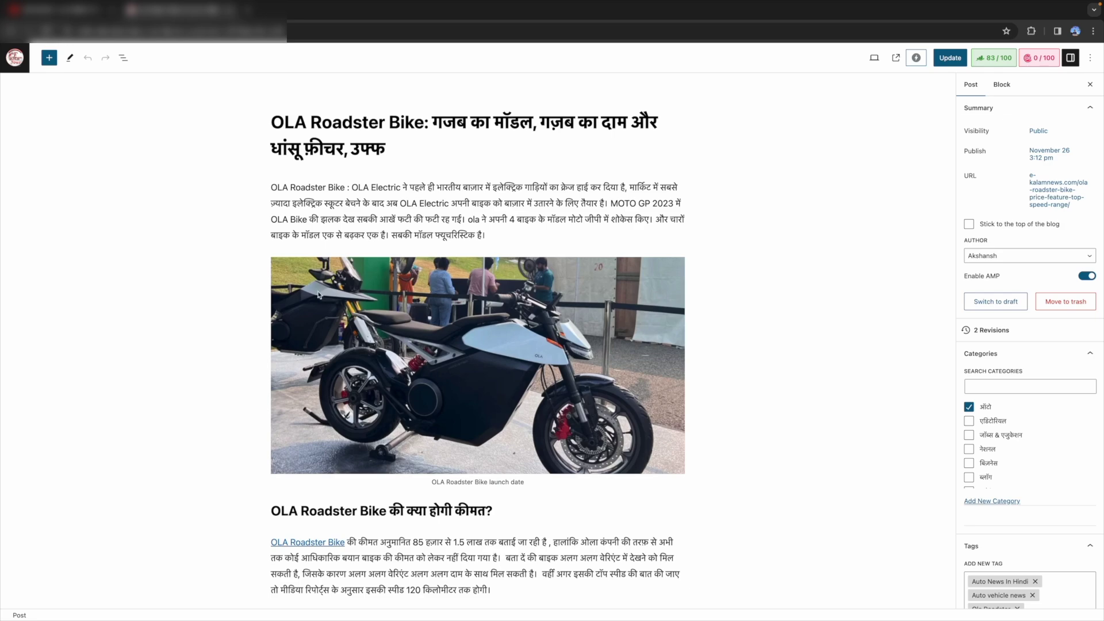
pyautogui.scroll(-10, 323, 285)
pyautogui.scroll(-5, 301, 316)
pyautogui.scroll(10, 301, 315)
pyautogui.scroll(7, 301, 316)
pyautogui.scroll(-3, 396, 292)
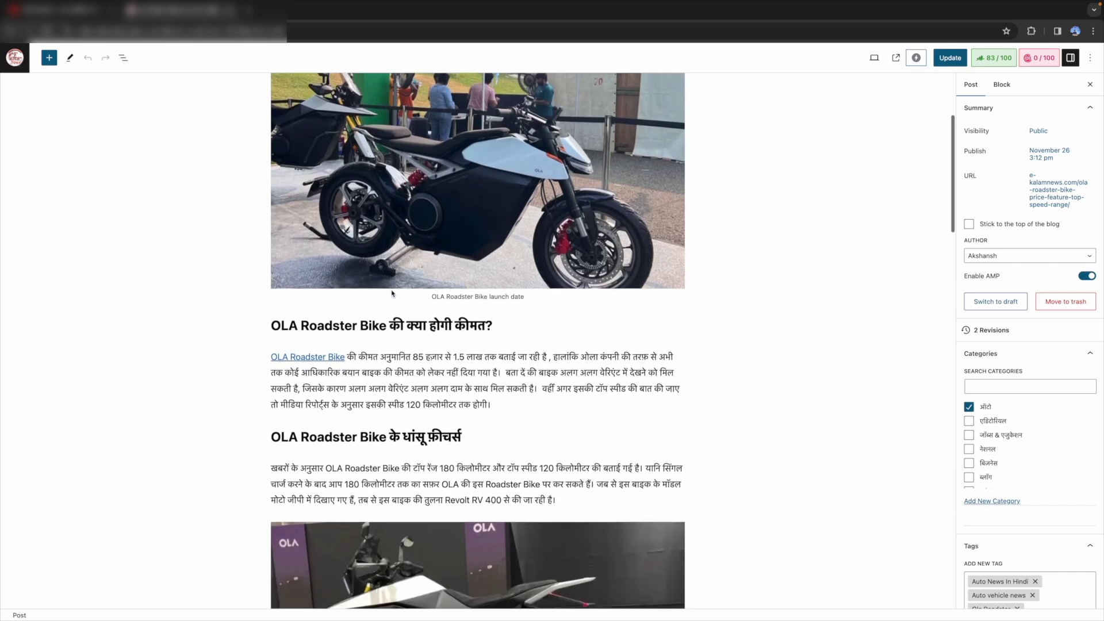
pyautogui.scroll(3, 392, 291)
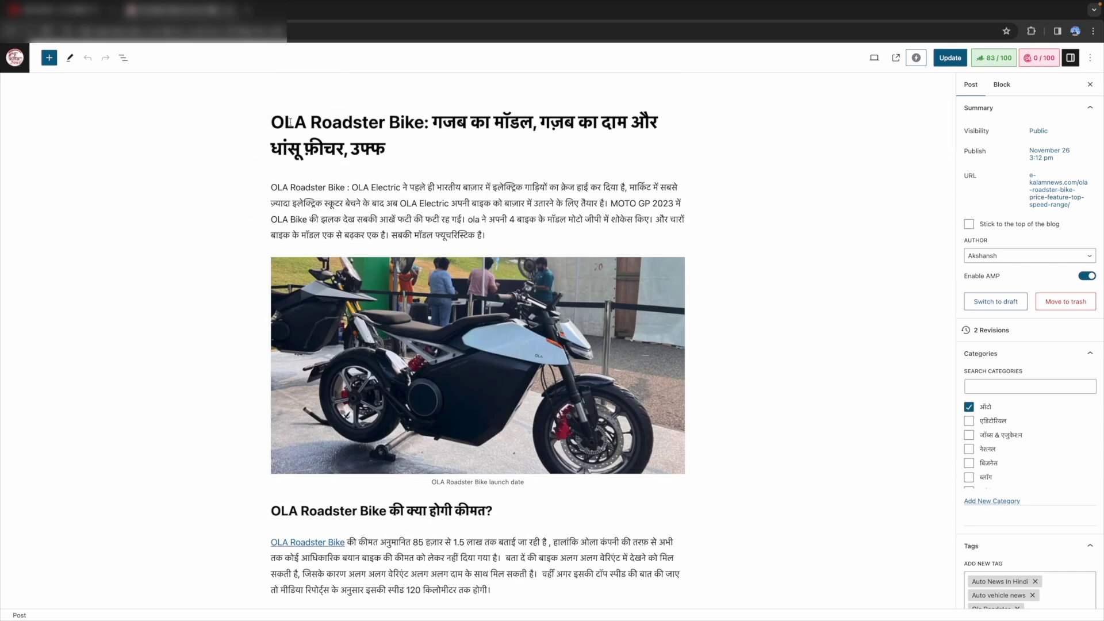
# Highlight the focus keyword "OLA Roadster Bike" in the post title and at the start of the opening paragraph.
pyautogui.click(273, 121)
pyautogui.moveTo(273, 122); pyautogui.dragTo(424, 124)
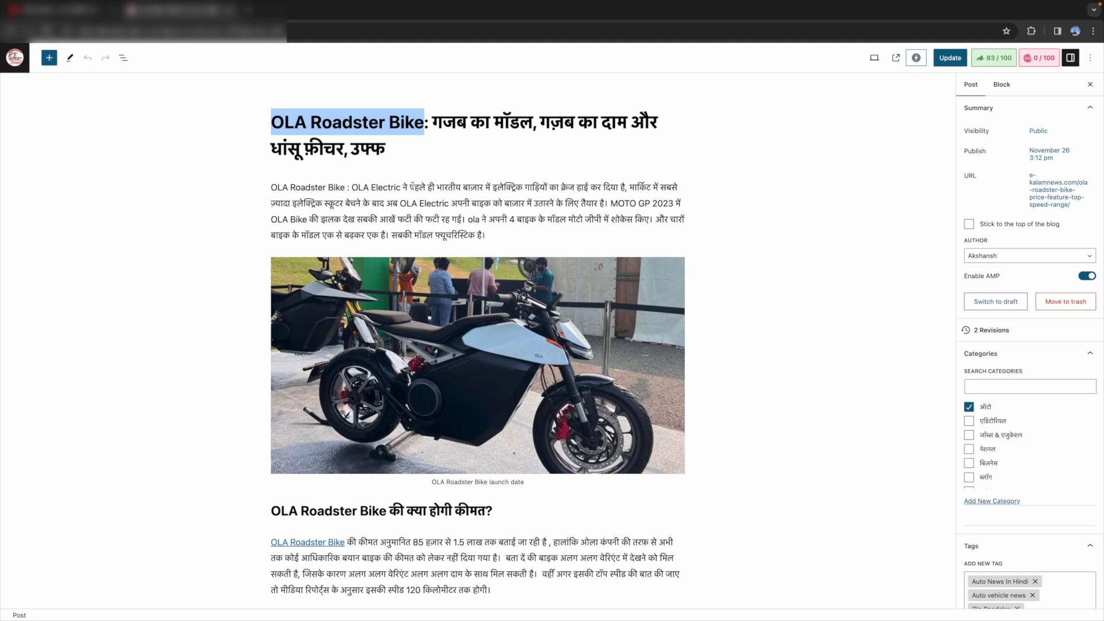
pyautogui.scroll(-1, 412, 187)
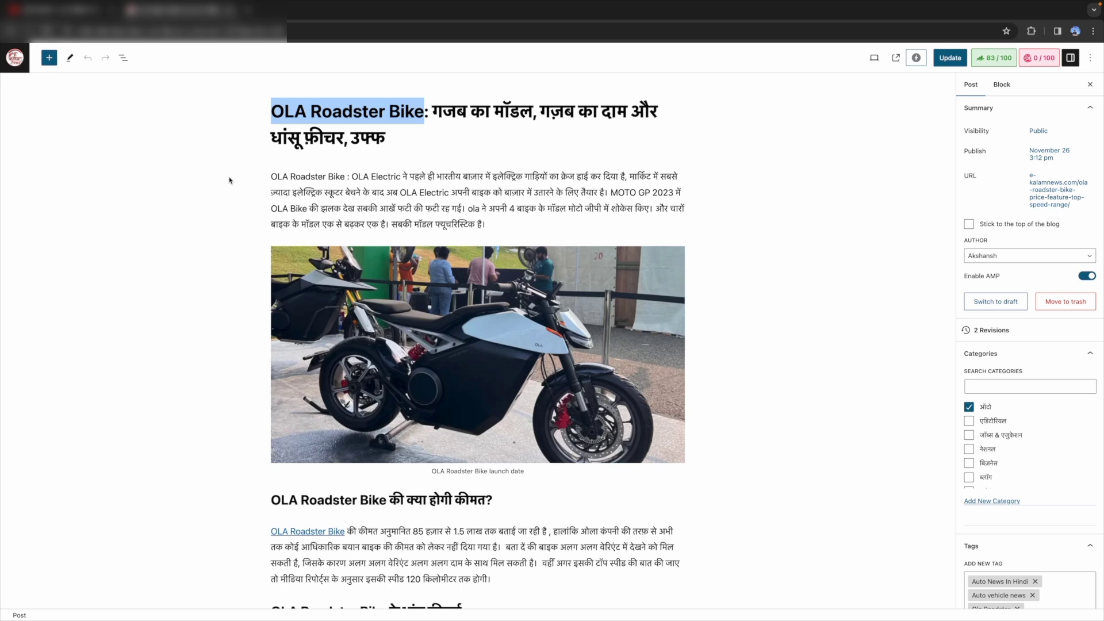
pyautogui.click(272, 175)
pyautogui.moveTo(272, 175); pyautogui.dragTo(351, 177)
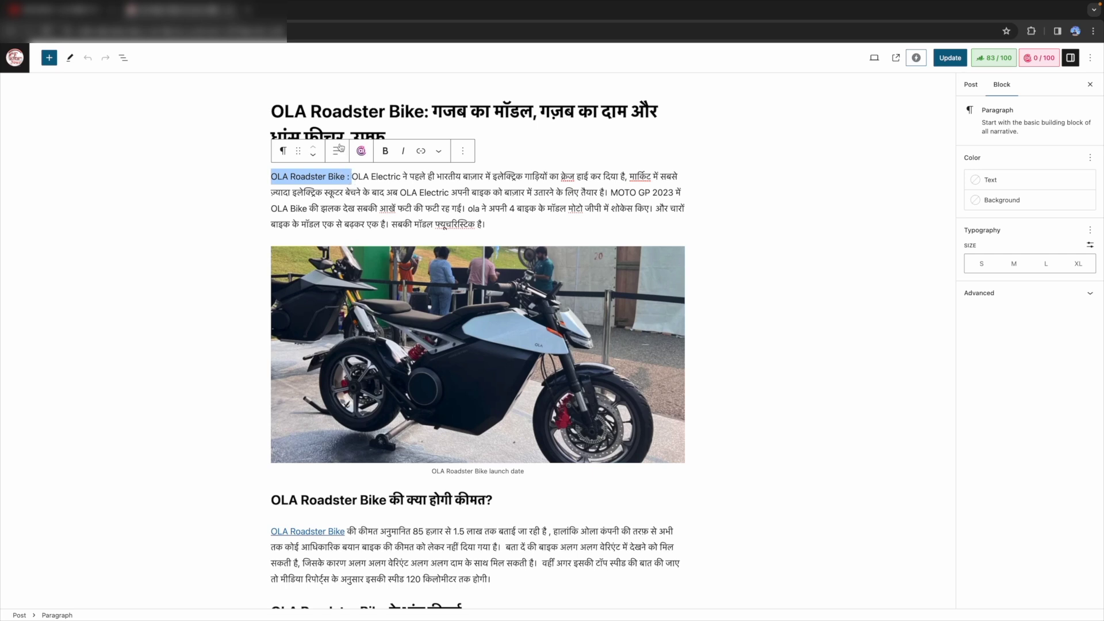
# Check the article's H2 and H3 headings for the focus keyword, highlighting "OLA Roadster Bike" in the launch heading.
pyautogui.scroll(-6, 317, 230)
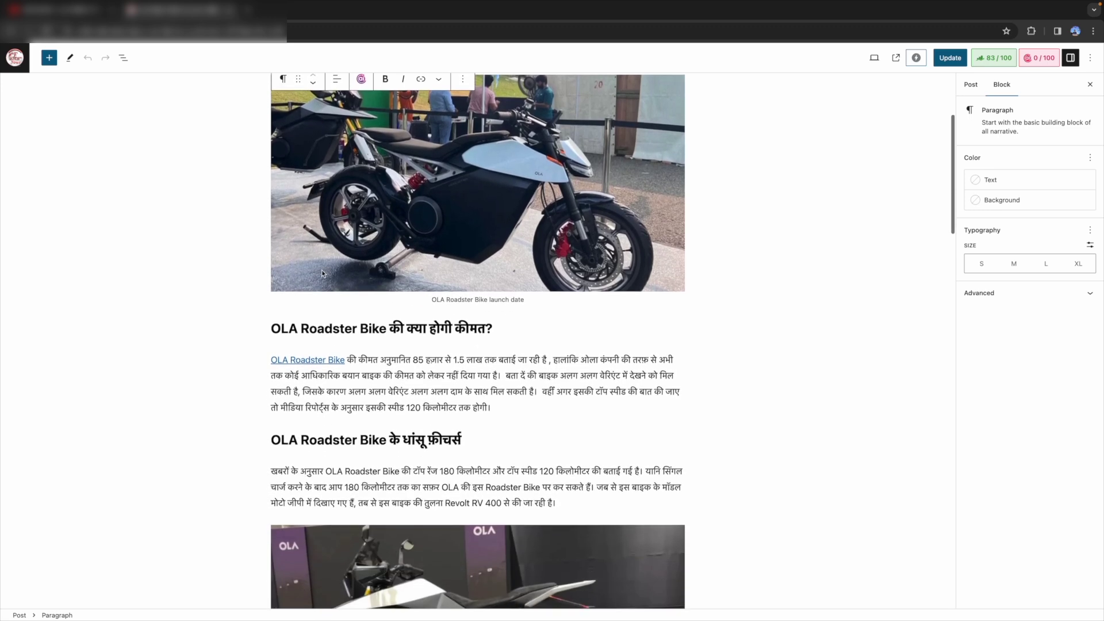
pyautogui.click(272, 328)
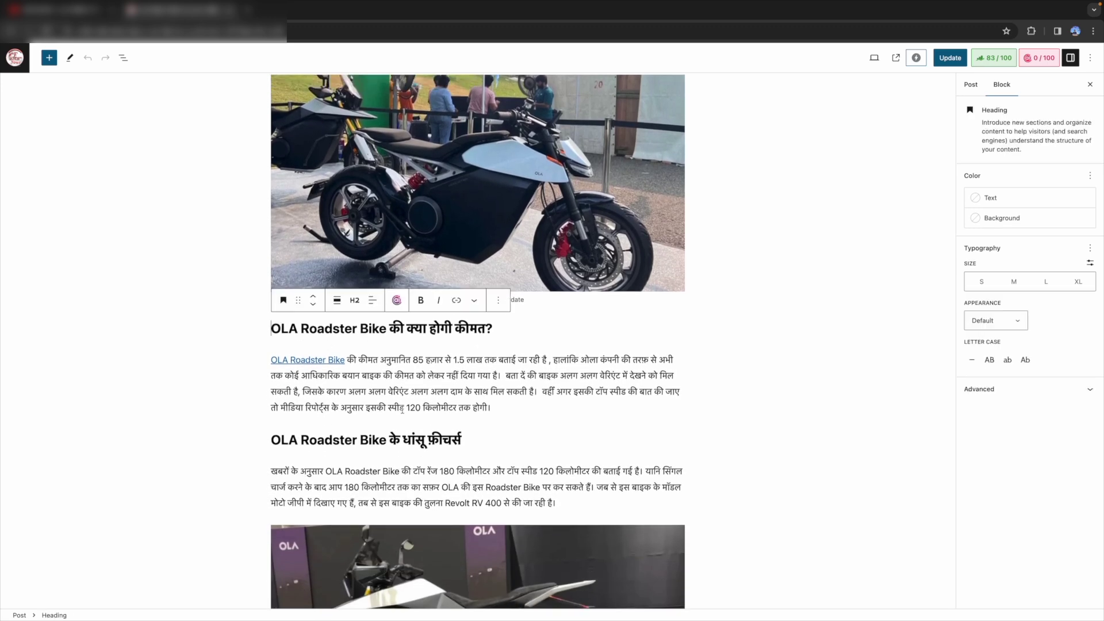
pyautogui.click(328, 361)
pyautogui.click(410, 388)
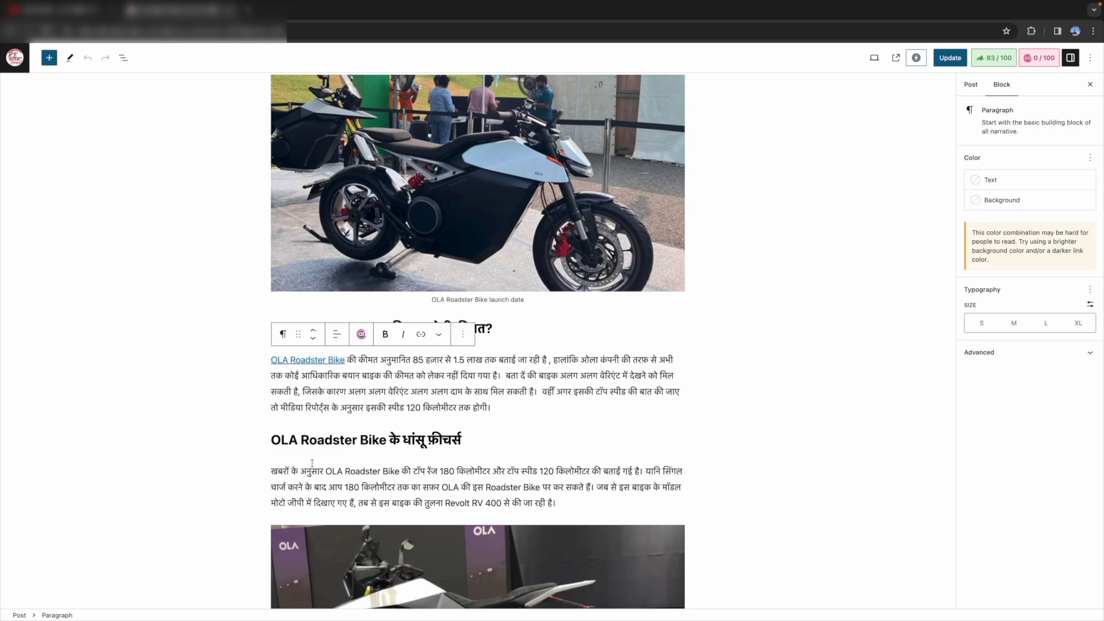
pyautogui.moveTo(278, 441); pyautogui.dragTo(287, 440)
pyautogui.scroll(-5, 437, 405)
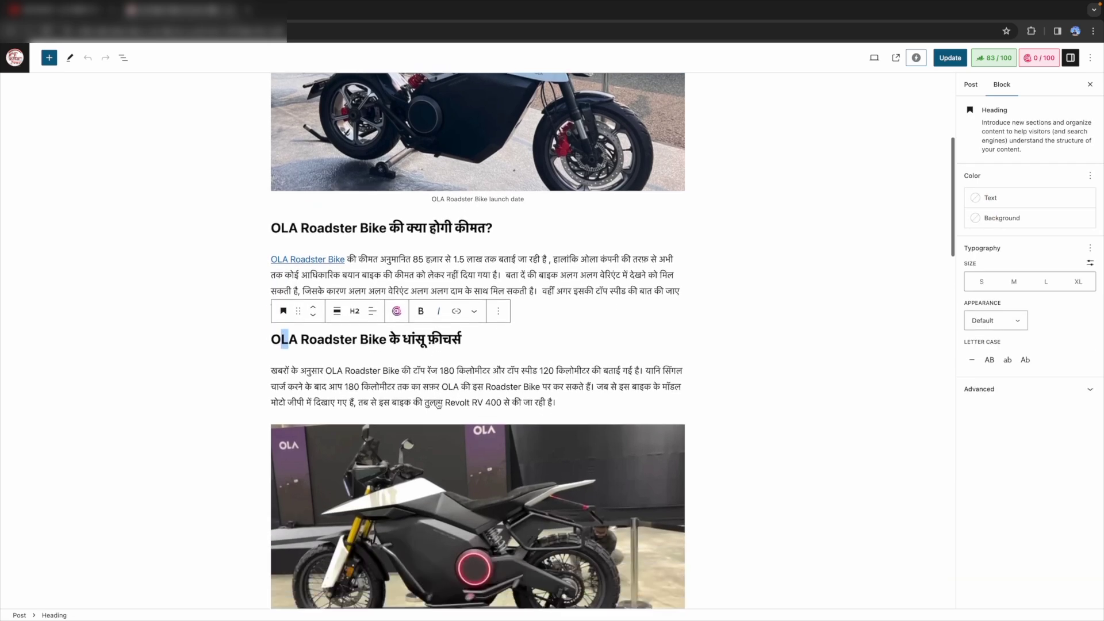
pyautogui.scroll(-2, 437, 404)
pyautogui.moveTo(307, 467); pyautogui.dragTo(398, 467)
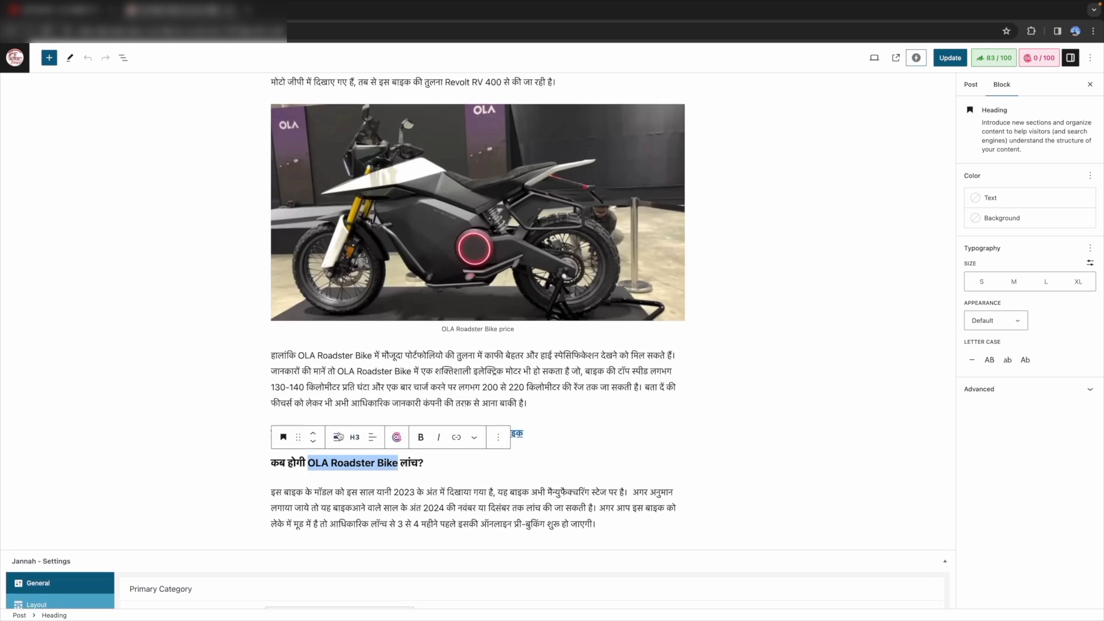
# Review how the focus keyword is spread through the article's paragraphs, headings and images.
pyautogui.scroll(9, 366, 314)
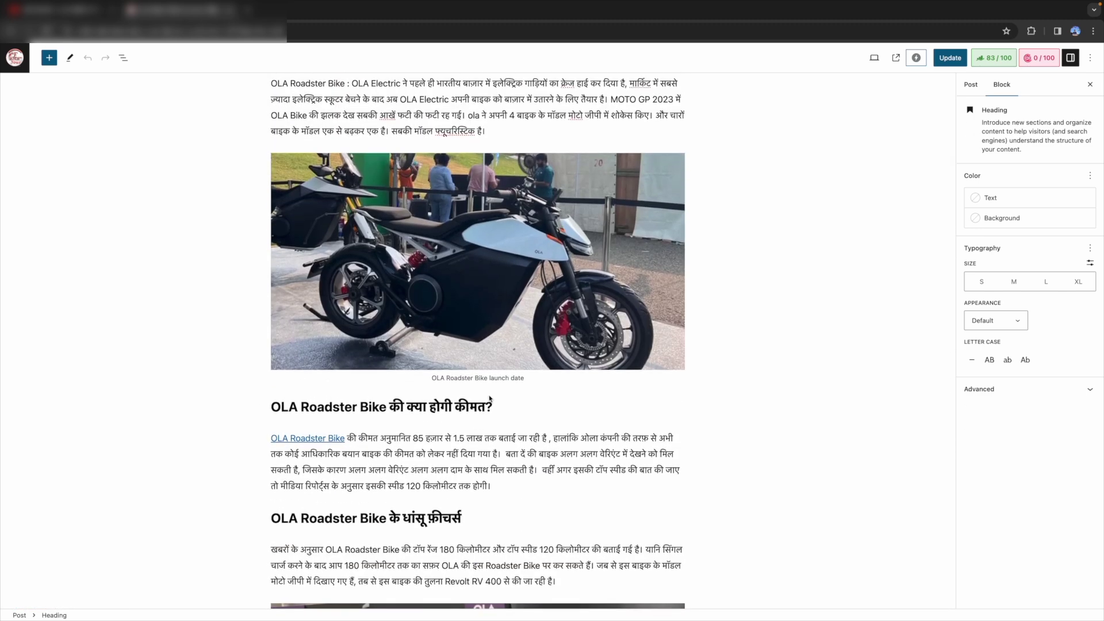
pyautogui.scroll(1, 460, 409)
pyautogui.scroll(-2, 477, 402)
pyautogui.scroll(-2, 489, 398)
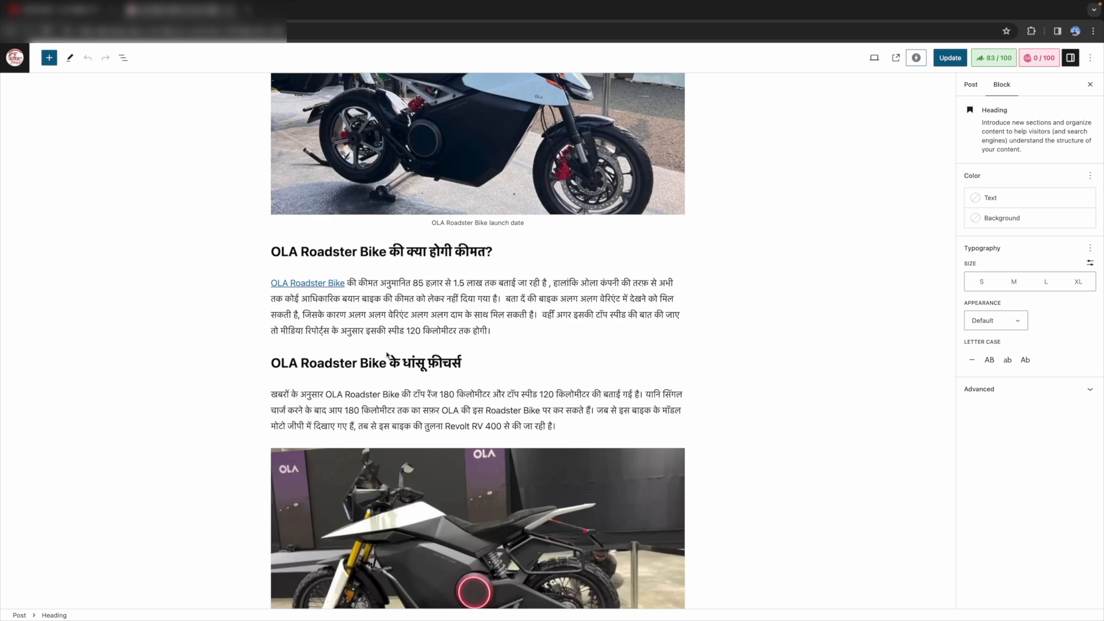
pyautogui.scroll(5, 481, 380)
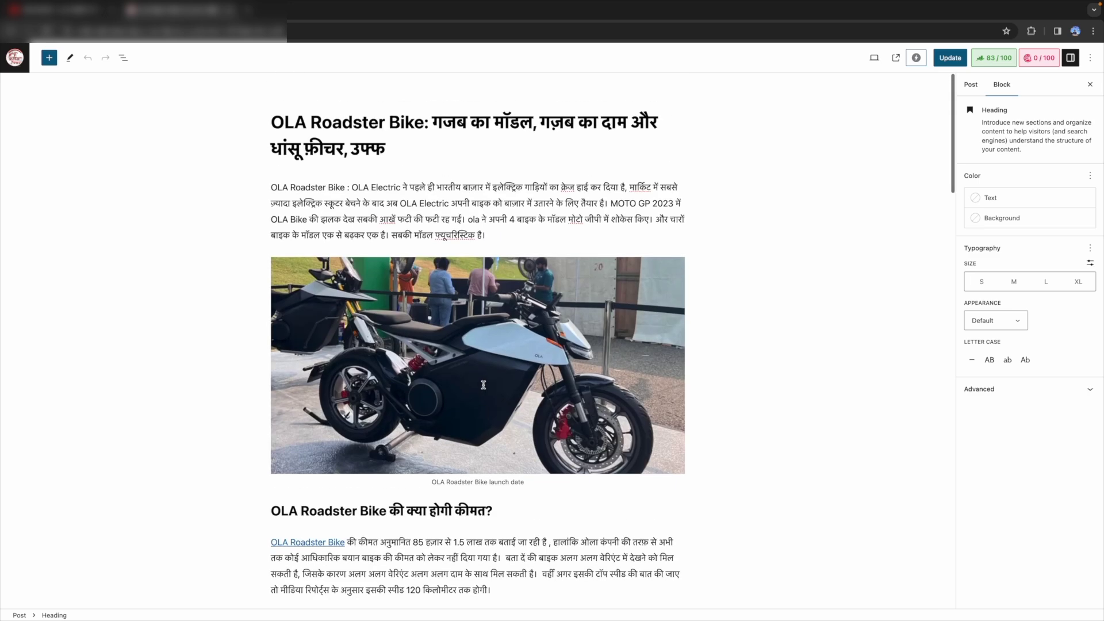
pyautogui.scroll(-12, 483, 385)
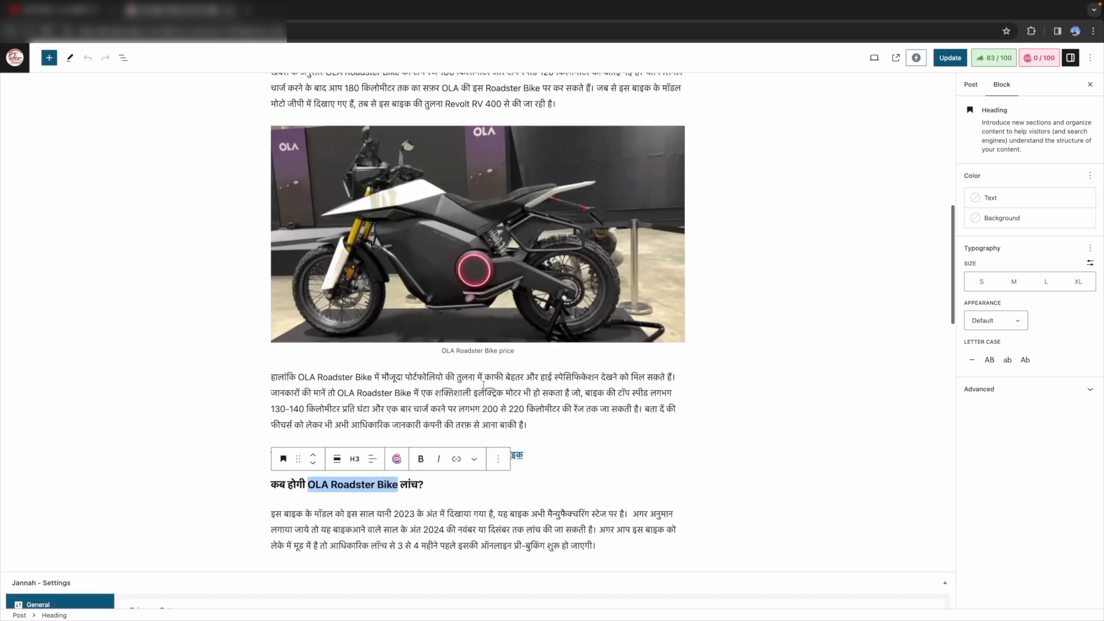
pyautogui.scroll(12, 483, 385)
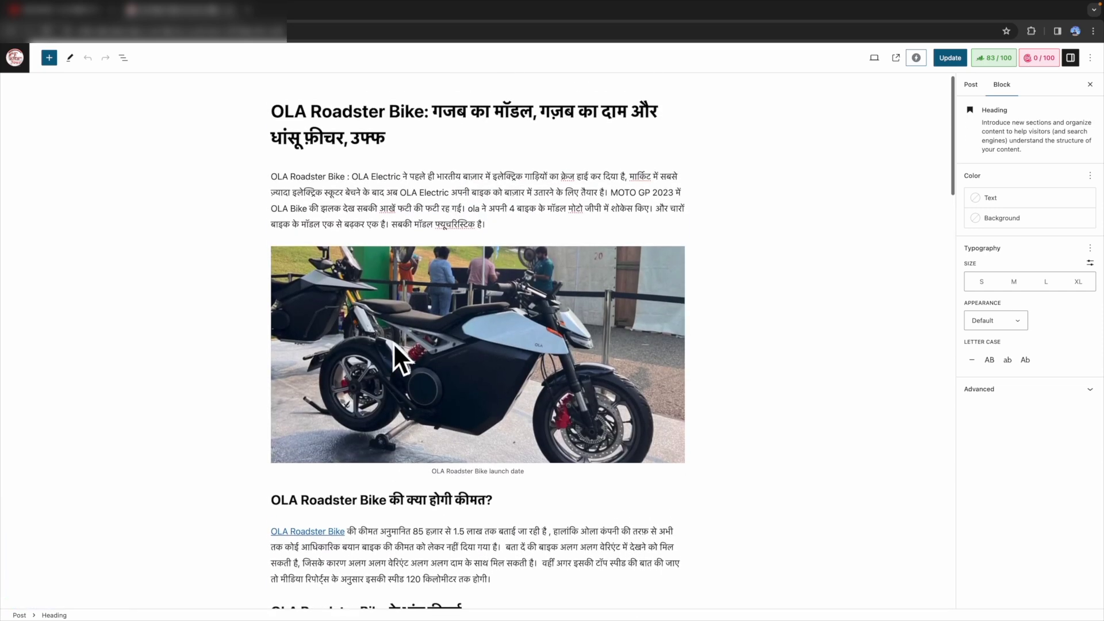
pyautogui.scroll(-8, 448, 347)
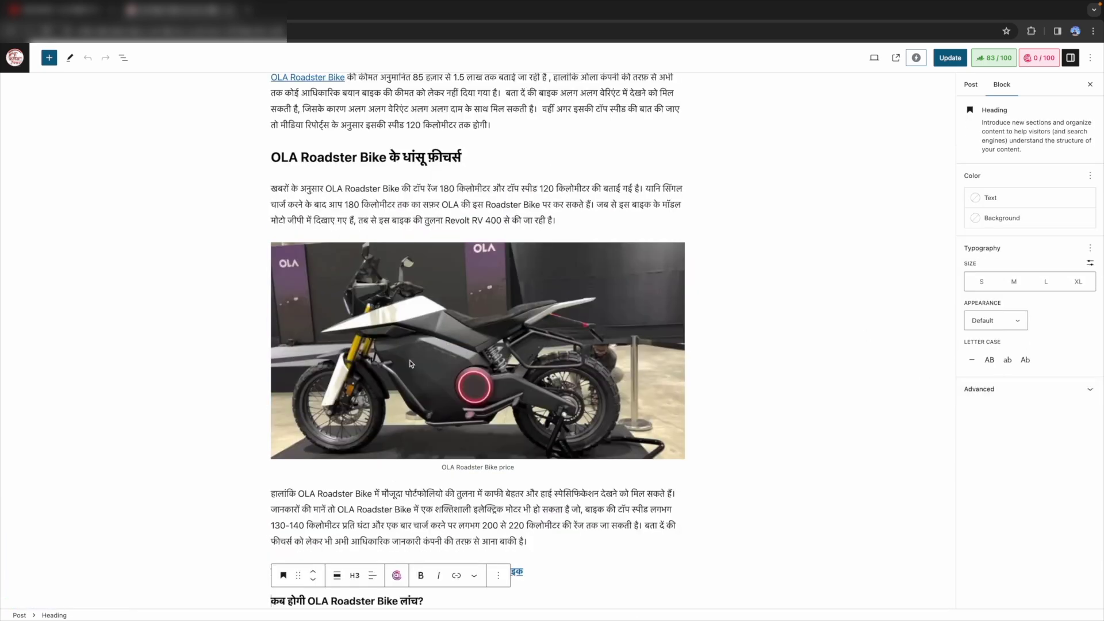
# Select the second bike image and highlight its whole alternative text to check for the focus keyword.
pyautogui.click(395, 363)
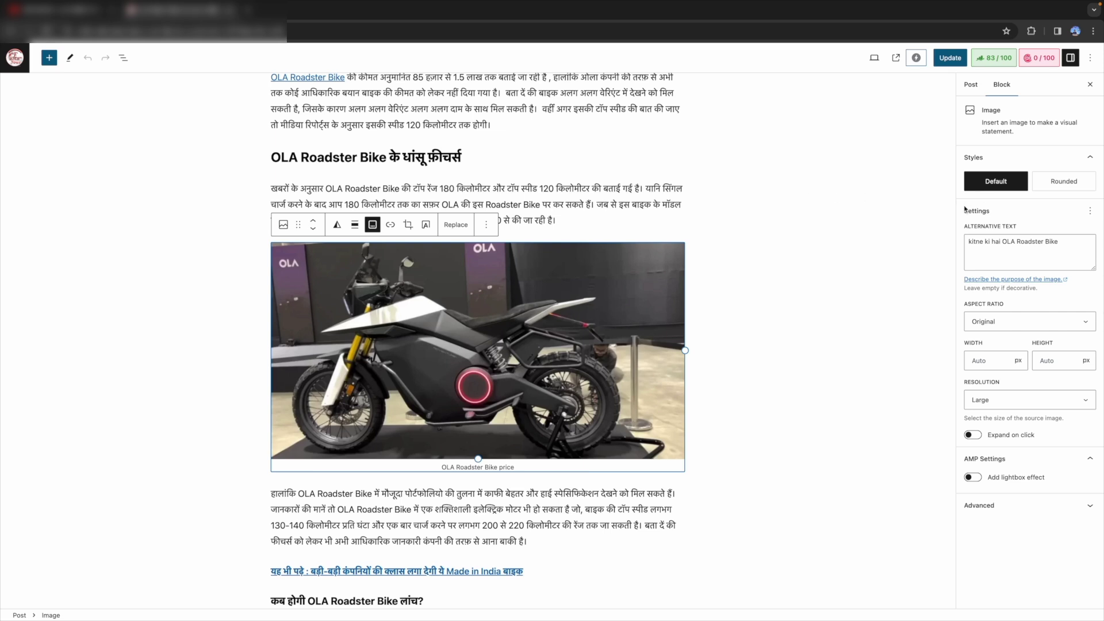
pyautogui.click(968, 230)
pyautogui.moveTo(968, 232); pyautogui.dragTo(1025, 230)
pyautogui.click(994, 250)
pyautogui.hotkey('ctrl', 'shift', 'Left')
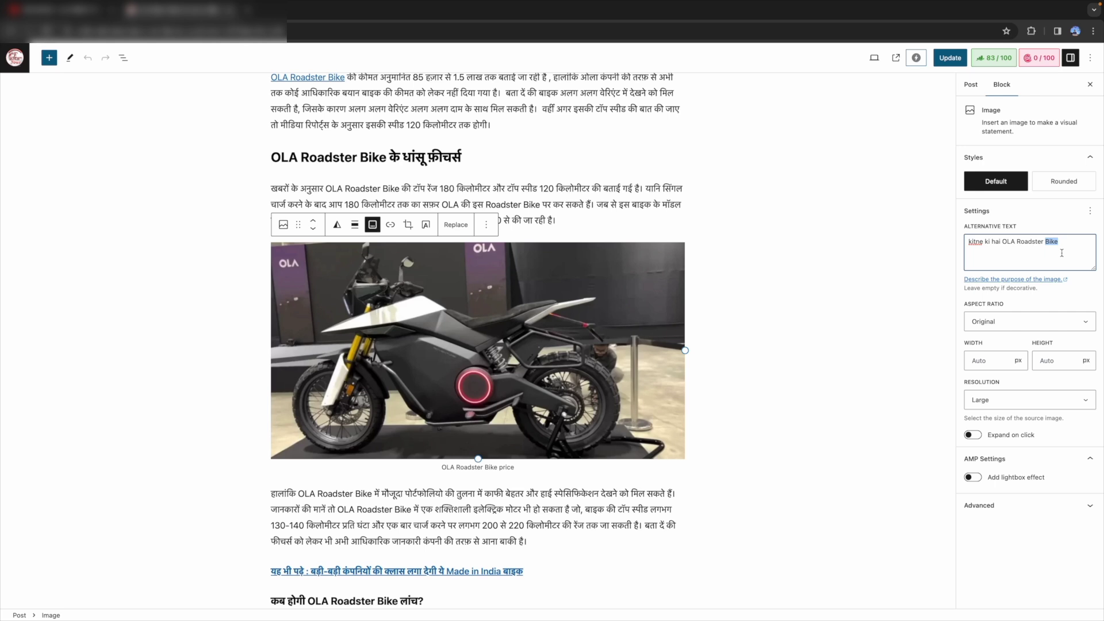
pyautogui.tripleClick(1045, 242)
pyautogui.doubleClick(1040, 252)
pyautogui.moveTo(966, 244); pyautogui.dragTo(1058, 242)
# Show the post's Rank Math SEO analysis and view its snippet preview, then close the preview editor.
pyautogui.scroll(-10, 605, 301)
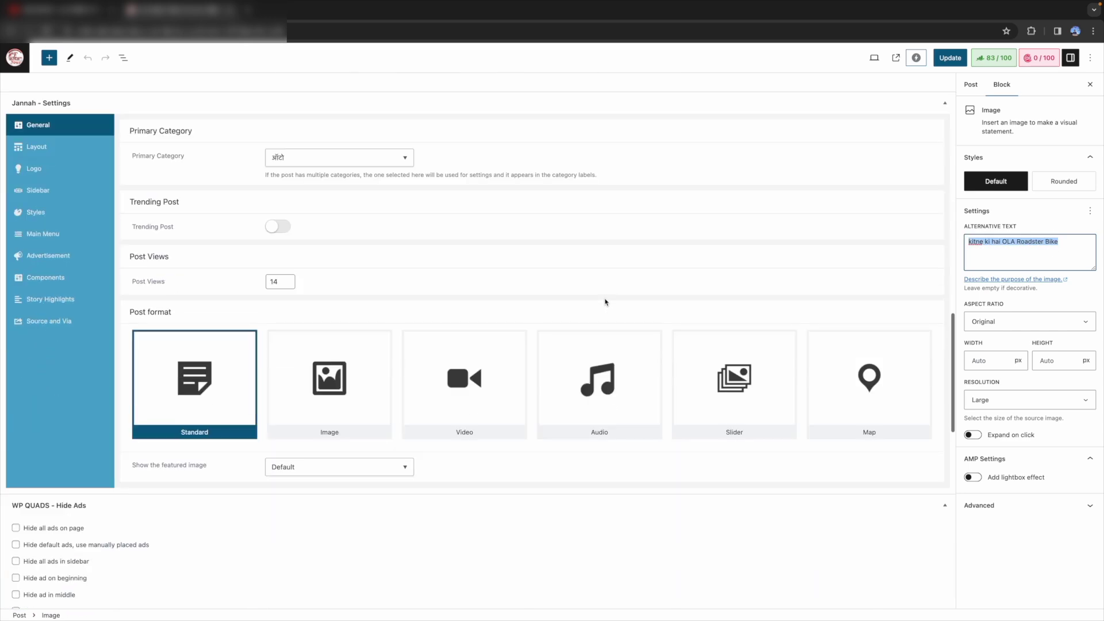
pyautogui.scroll(15, 605, 301)
pyautogui.scroll(3, 605, 301)
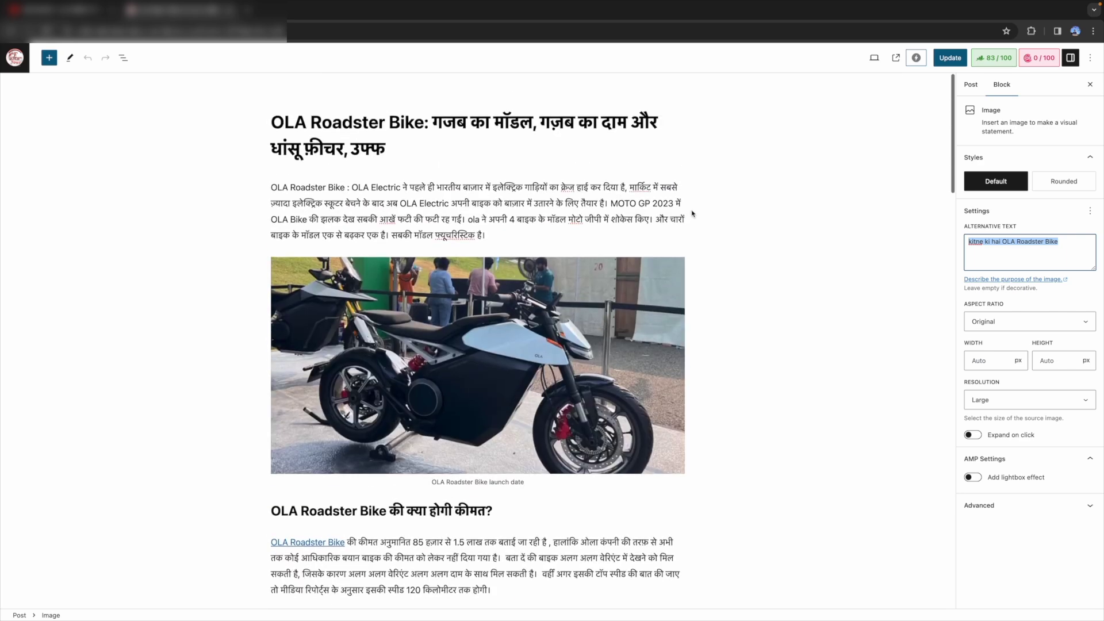
pyautogui.click(991, 59)
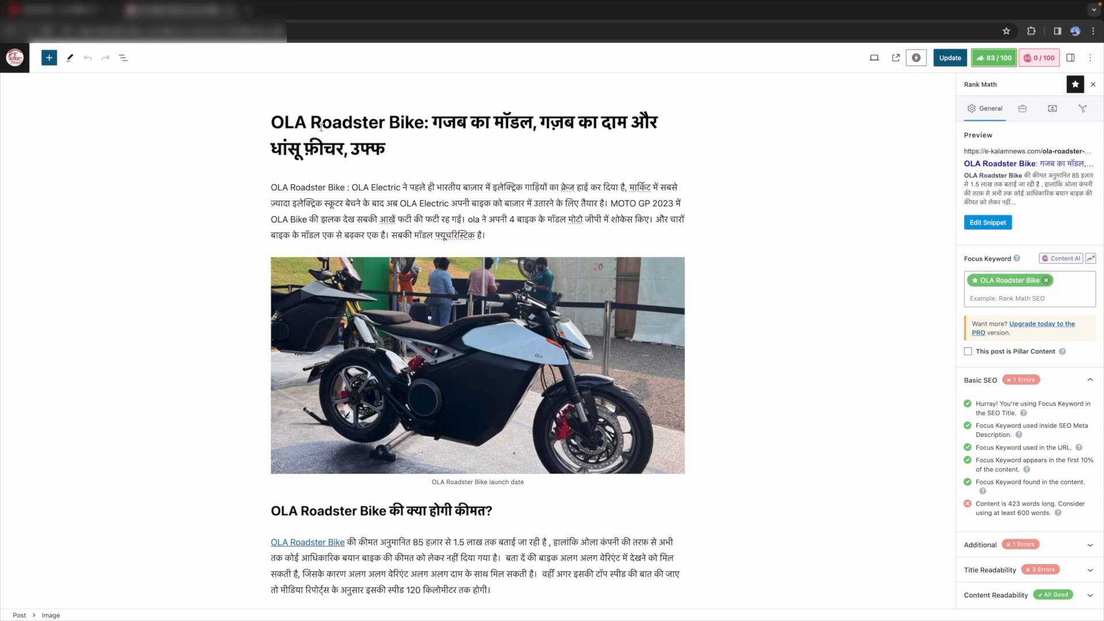
pyautogui.click(1000, 226)
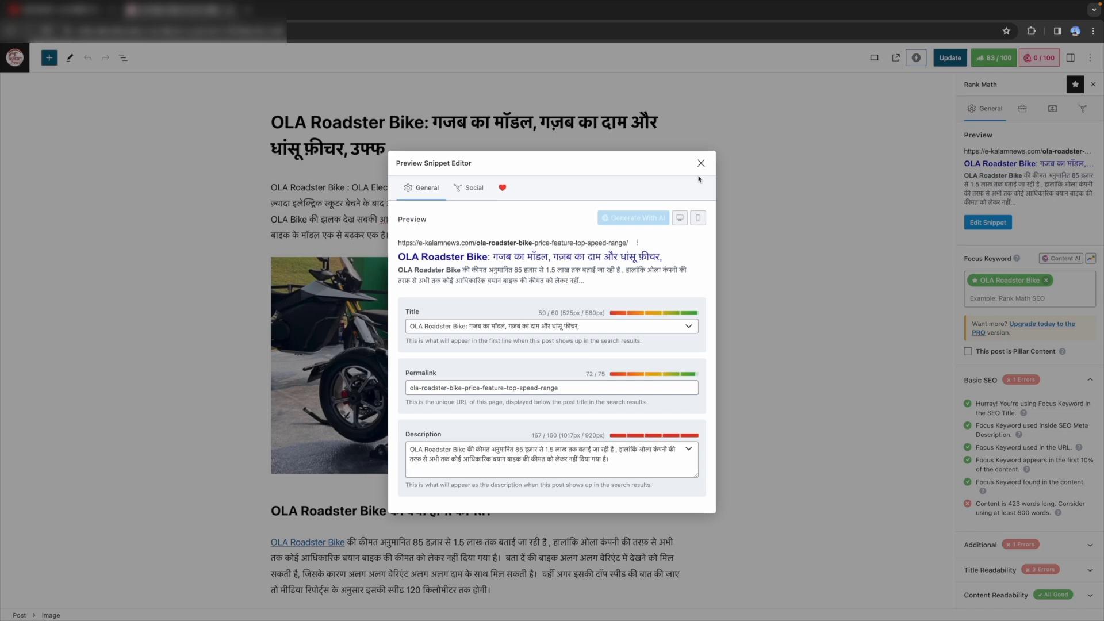
pyautogui.click(700, 164)
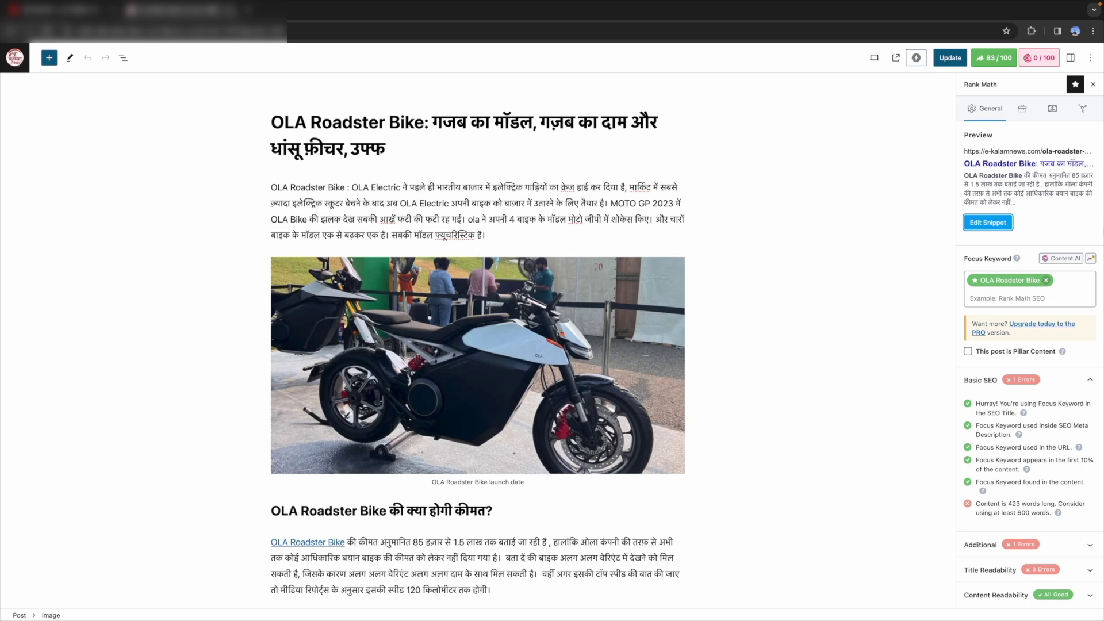
# Reopen the snippet editor and examine the SEO title together with its character count and limit.
pyautogui.click(988, 223)
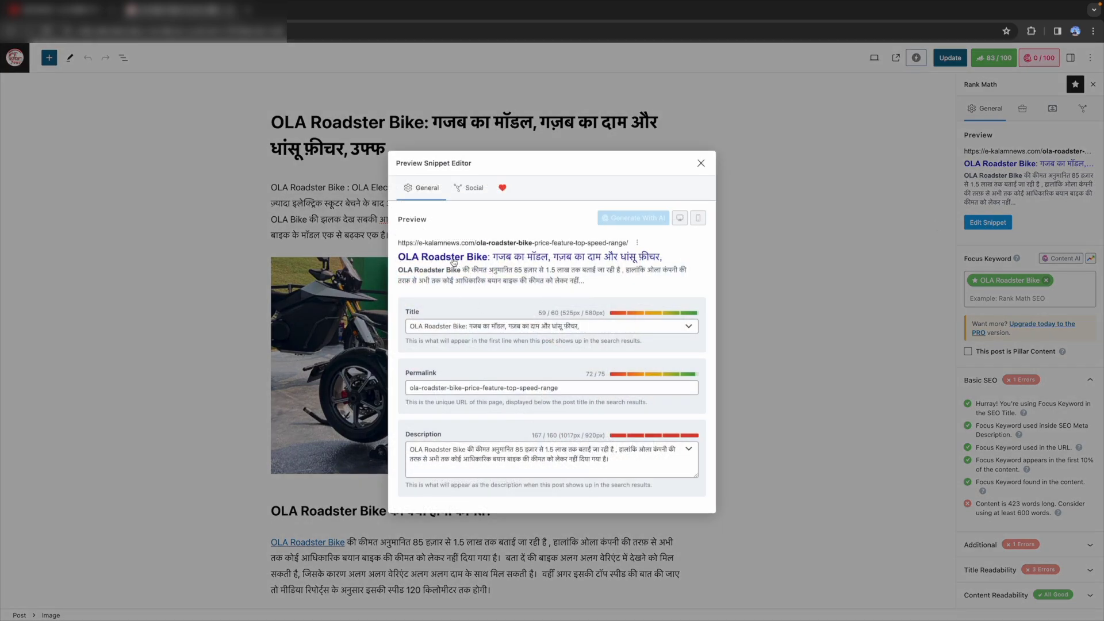
pyautogui.moveTo(411, 328); pyautogui.dragTo(566, 331)
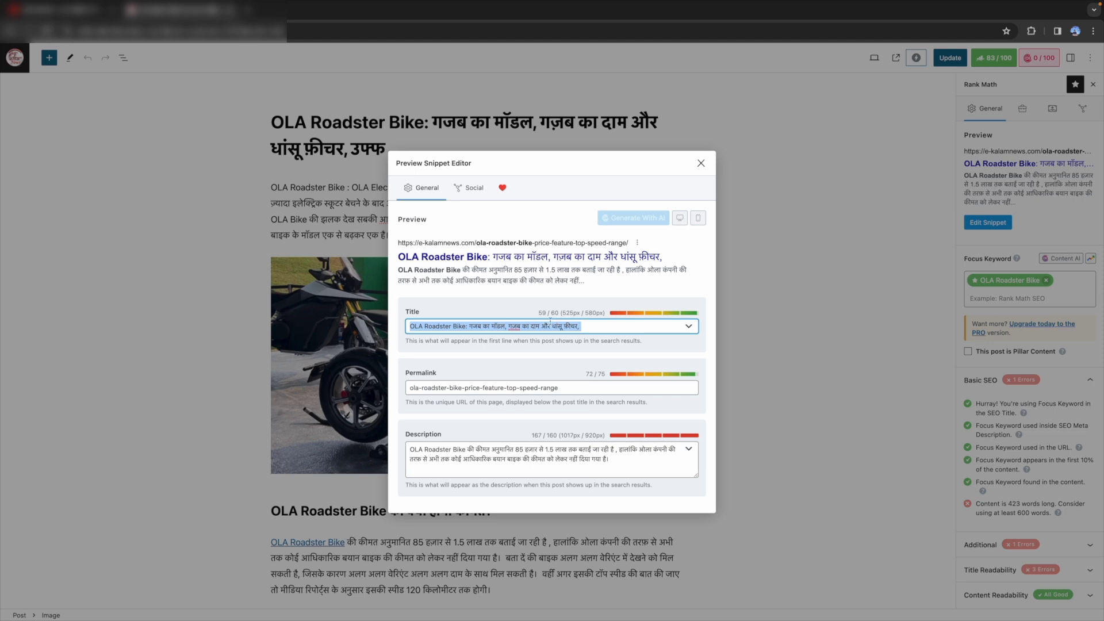
pyautogui.doubleClick(544, 313)
pyautogui.doubleClick(555, 313)
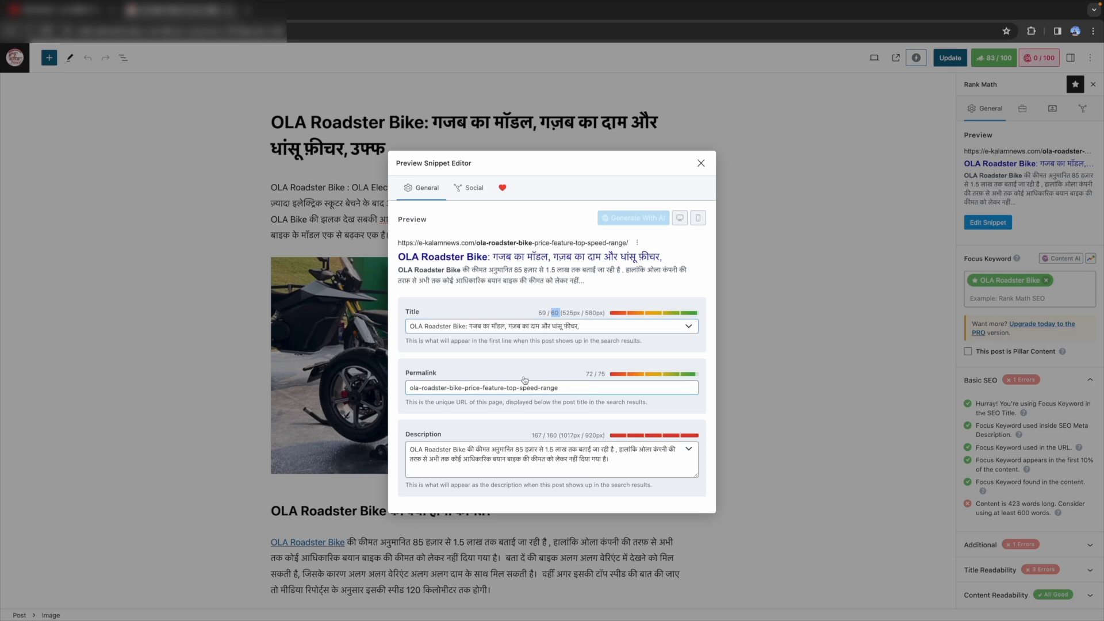
# Highlight the focus keyword portion "ola-roadster-bike-" of the permalink in the snippet editor.
pyautogui.click(406, 392)
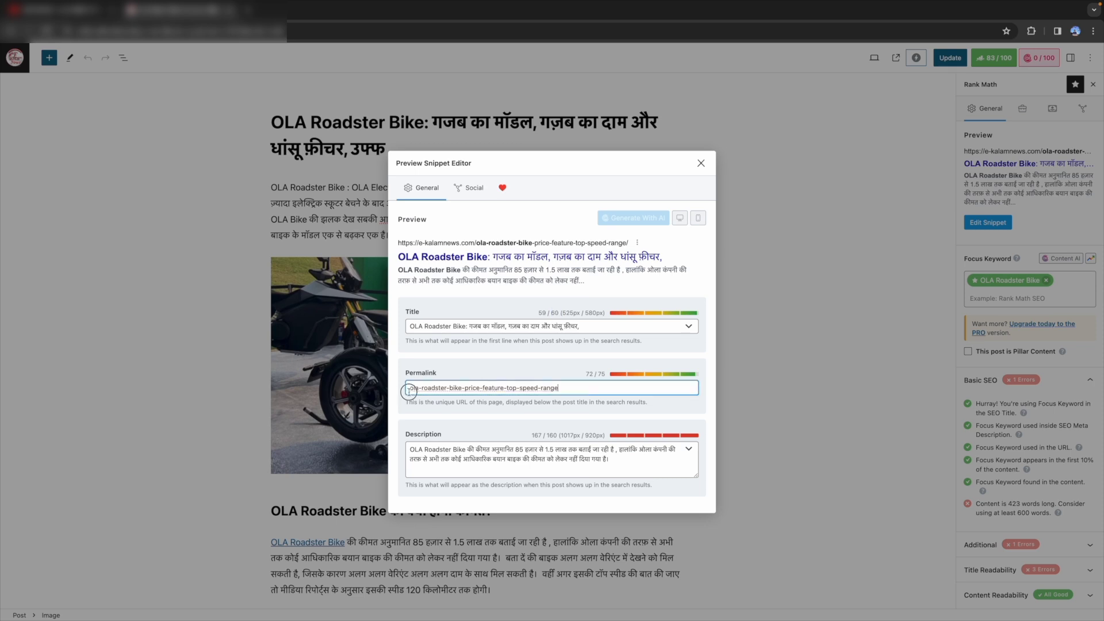
pyautogui.tripleClick(453, 390)
pyautogui.click(464, 388)
pyautogui.moveTo(463, 388); pyautogui.dragTo(400, 391)
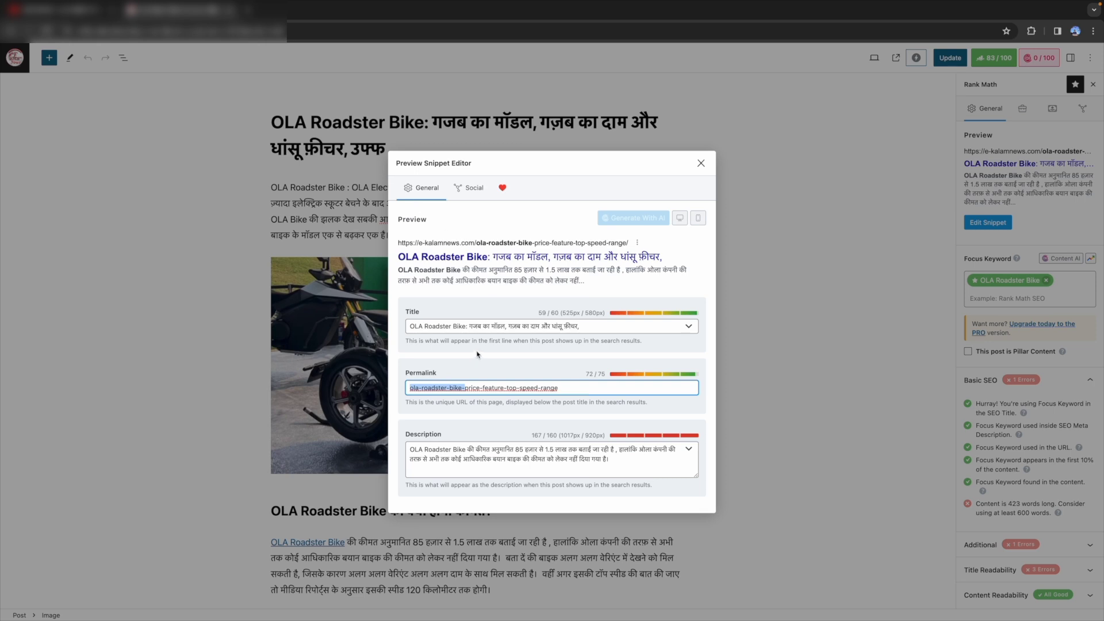
# Check the focus keyword in the snippet's description, title and permalink, highlight the full description, and close the snippet editor.
pyautogui.click(416, 448)
pyautogui.moveTo(416, 448); pyautogui.dragTo(456, 450)
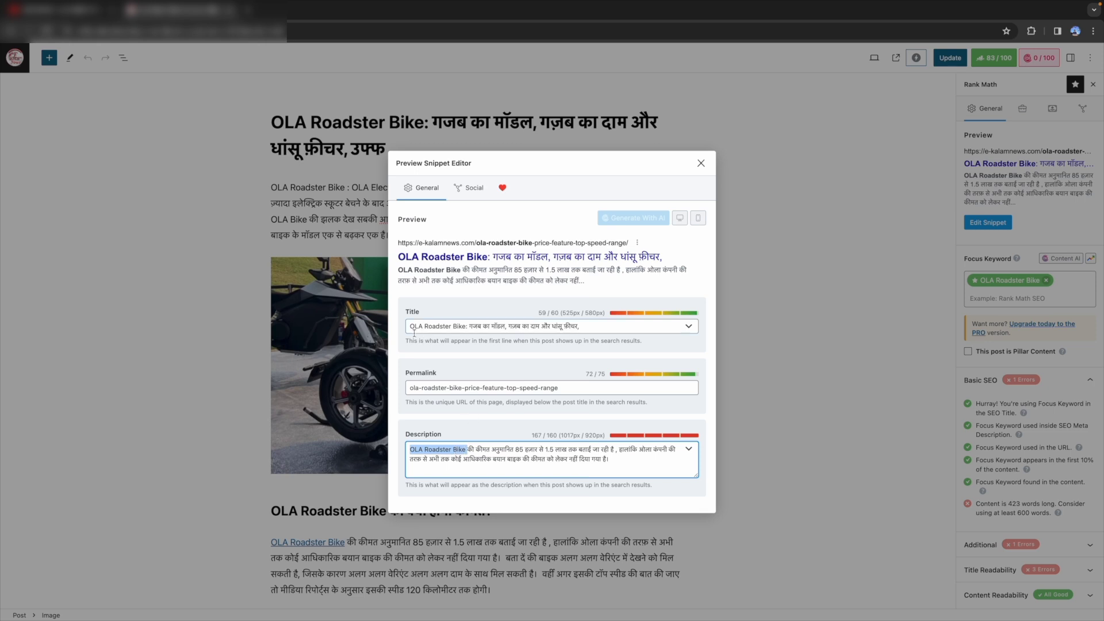
pyautogui.doubleClick(438, 326)
pyautogui.doubleClick(426, 388)
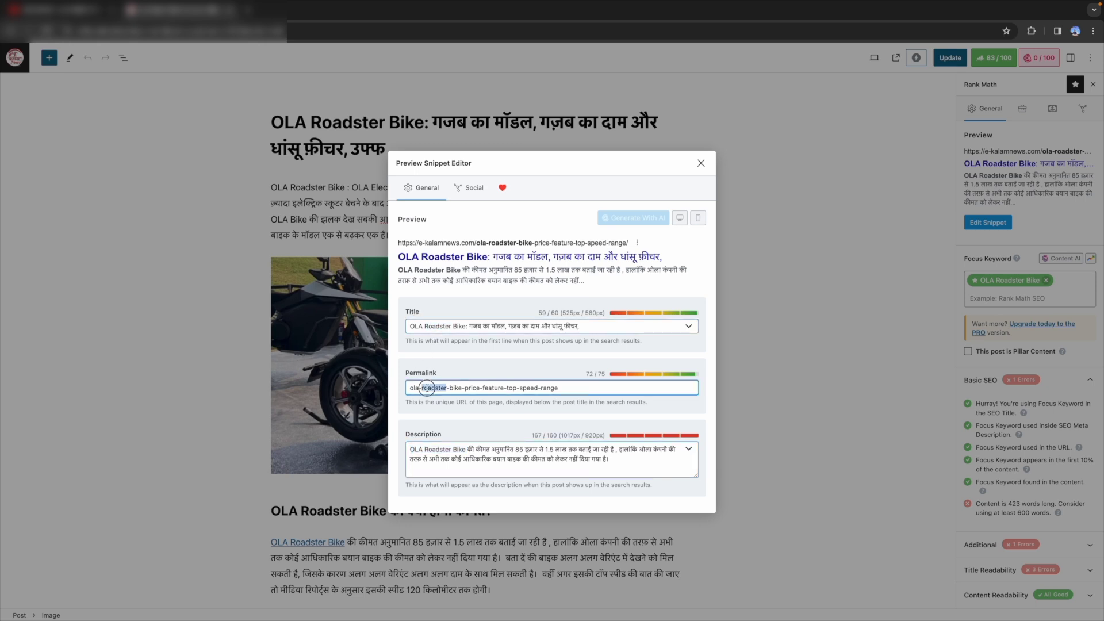
pyautogui.tripleClick(428, 445)
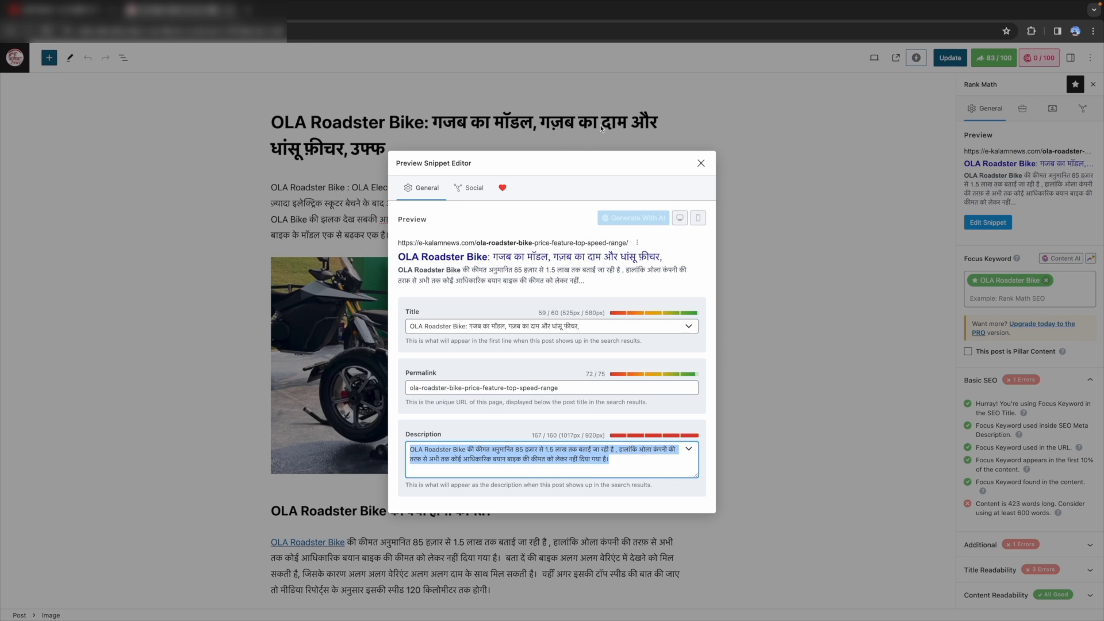
pyautogui.click(700, 164)
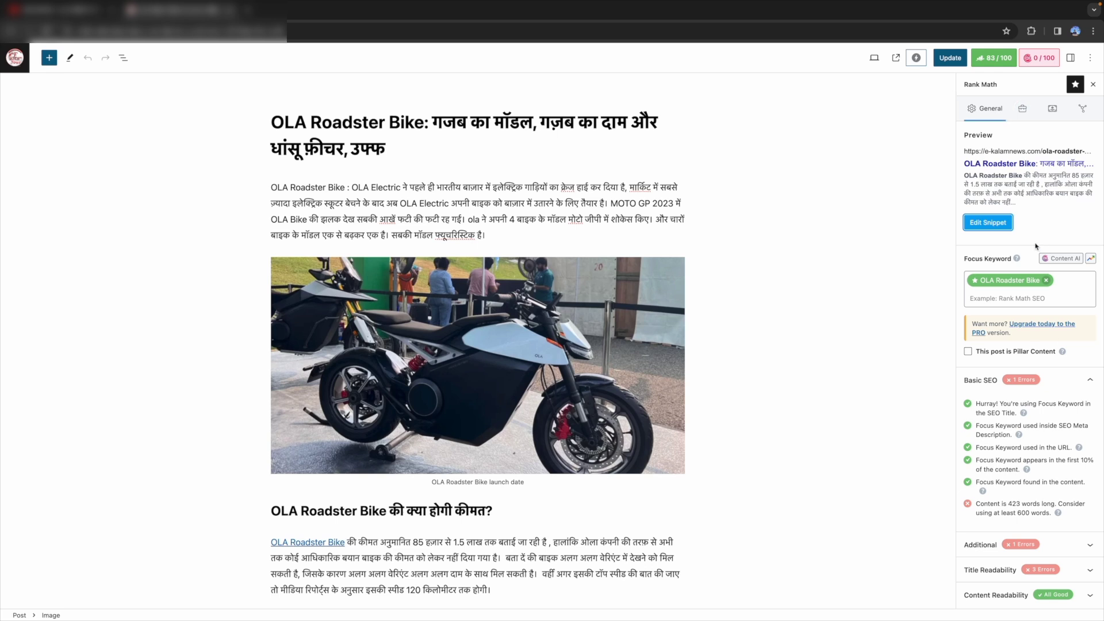
# Examine the post's advanced Rank Math settings, including robots meta, the Max Image Preview options and the canonical URL field.
pyautogui.click(1025, 111)
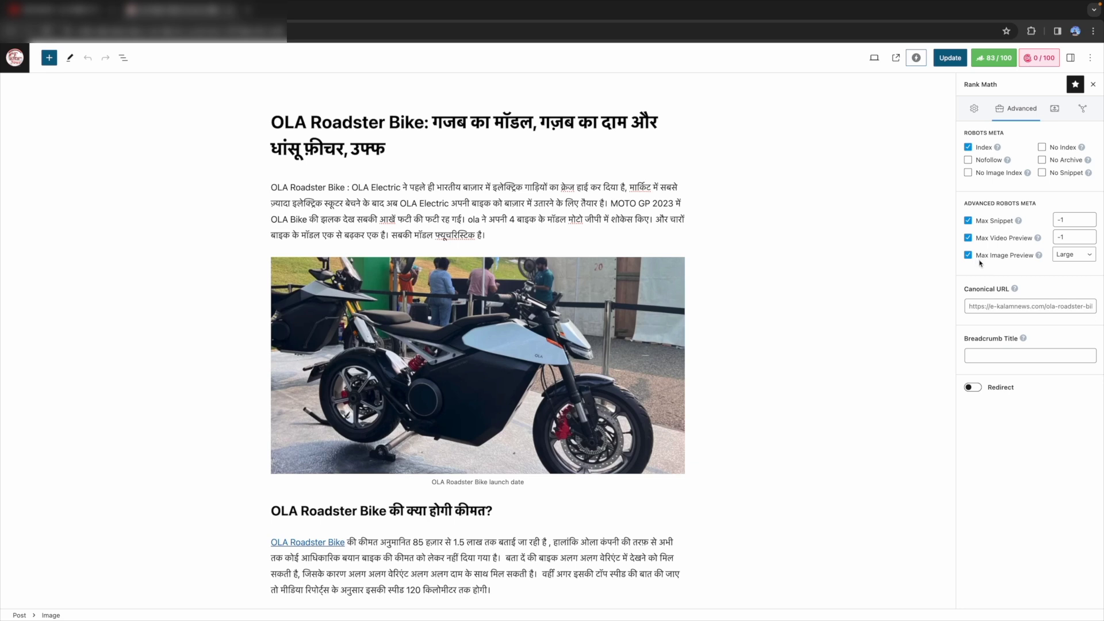
pyautogui.click(1085, 264)
pyautogui.click(1082, 257)
pyautogui.click(1000, 307)
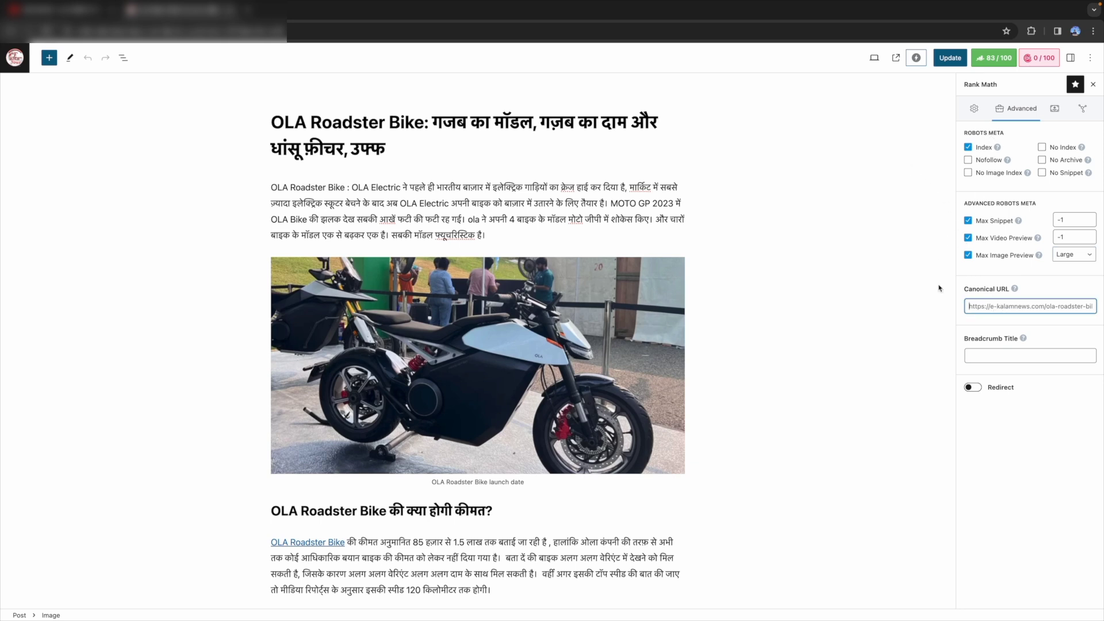
# Open the post's Article schema for editing and go through the article types Article, Blog Post and News Article, ending on News Article.
pyautogui.click(1060, 115)
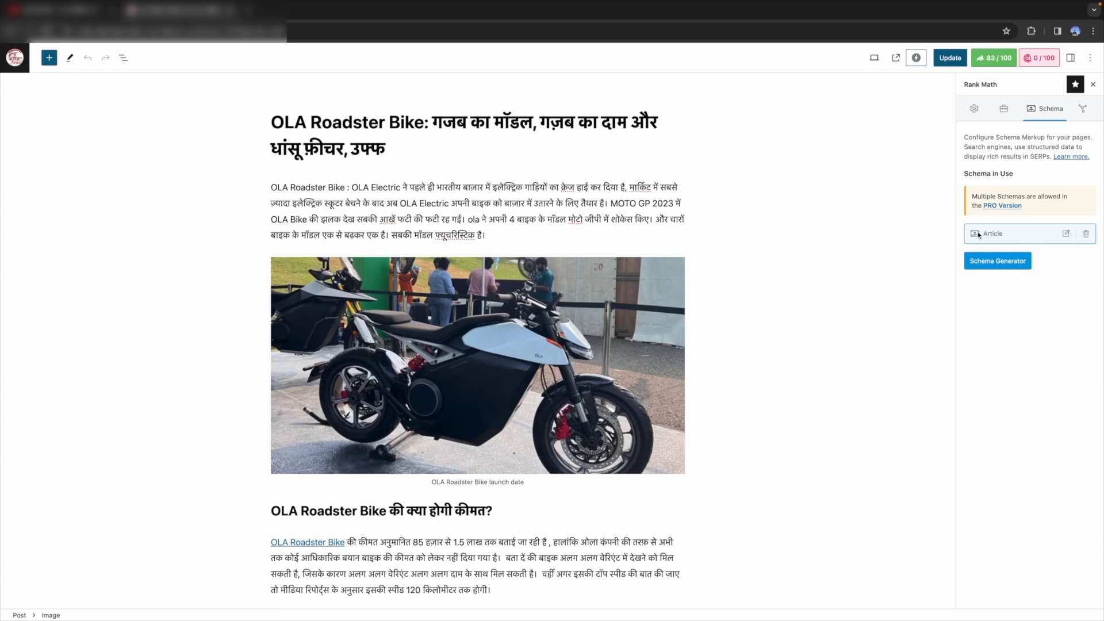
pyautogui.click(1066, 233)
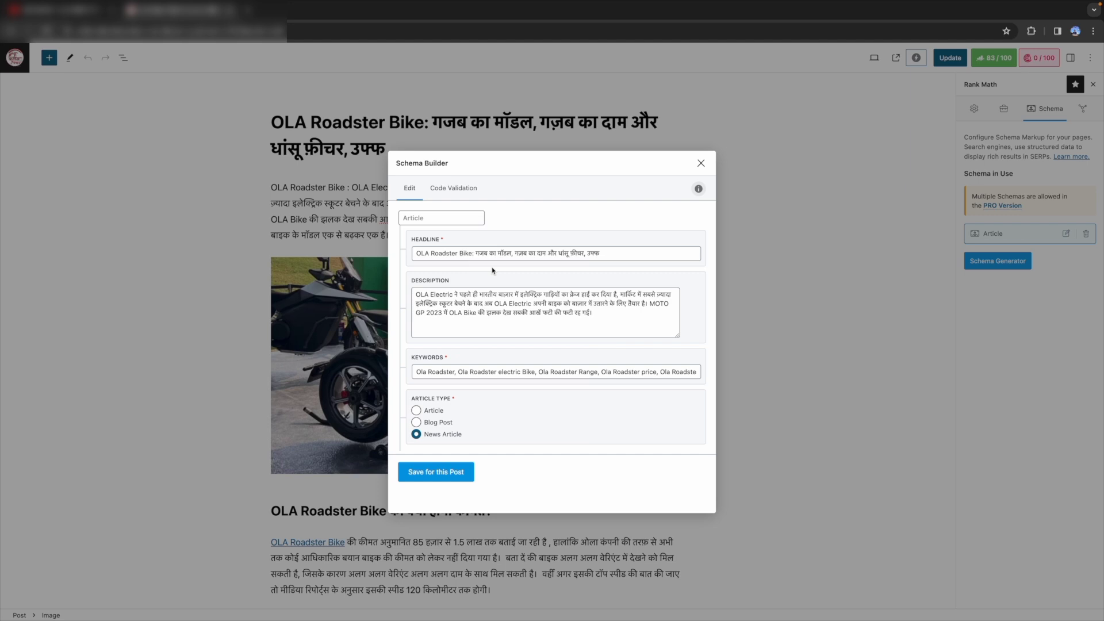
pyautogui.click(424, 411)
pyautogui.click(424, 422)
pyautogui.click(412, 436)
# Review the headline, description and keywords fields of the Article schema.
pyautogui.doubleClick(420, 240)
pyautogui.click(552, 253)
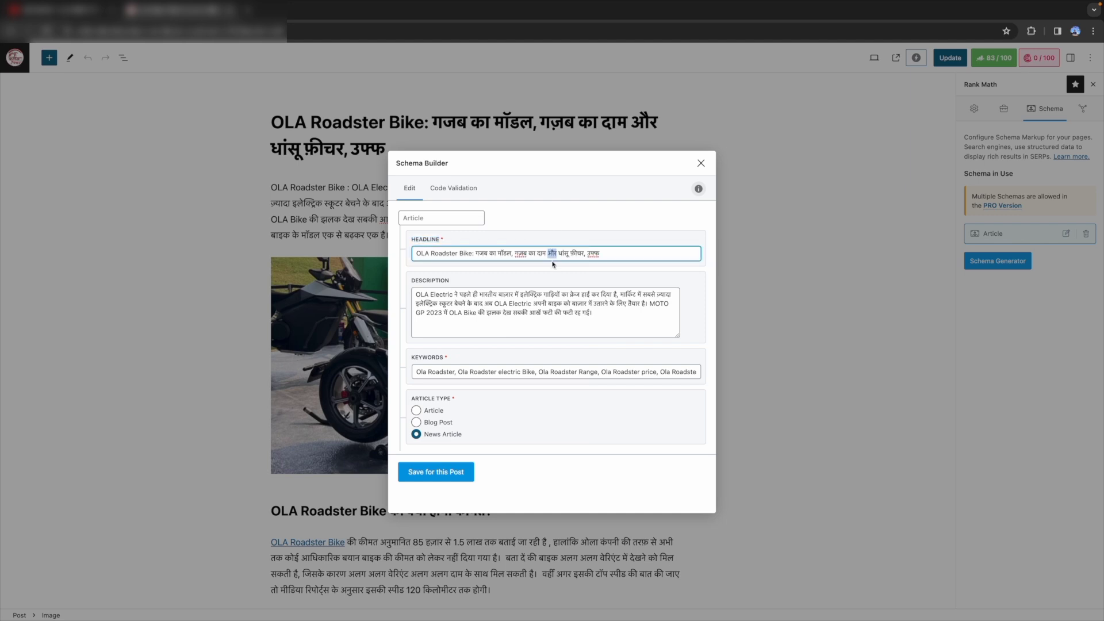
pyautogui.click(535, 292)
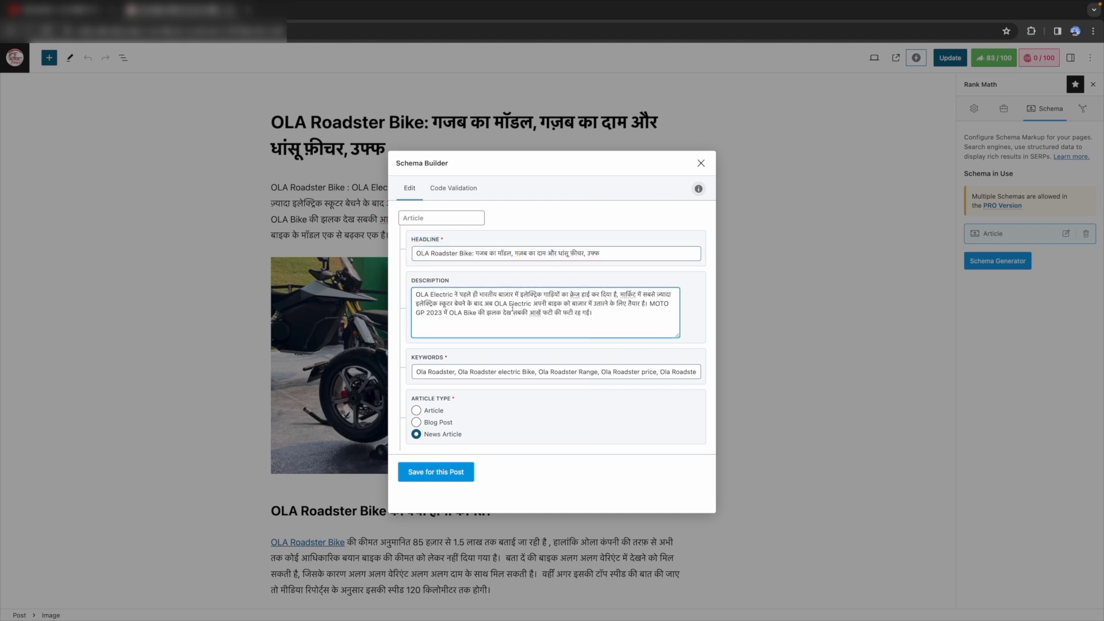
pyautogui.click(459, 372)
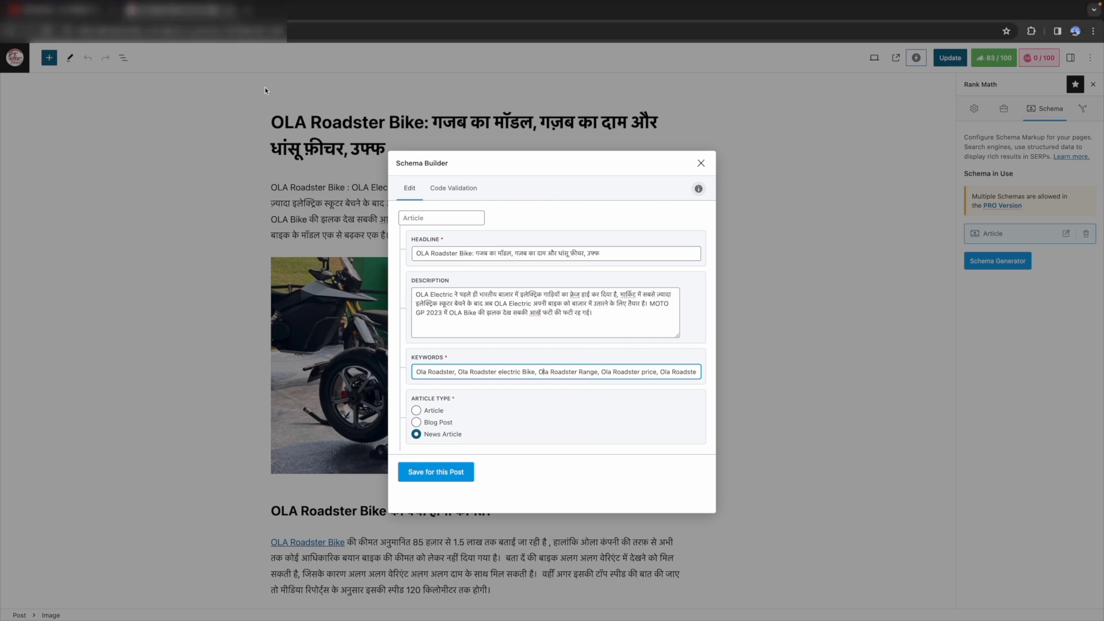
# Look up Google's search suggestions for "ola roadstar" in the other browser tab, and return to the post's schema.
pyautogui.click(246, 9)
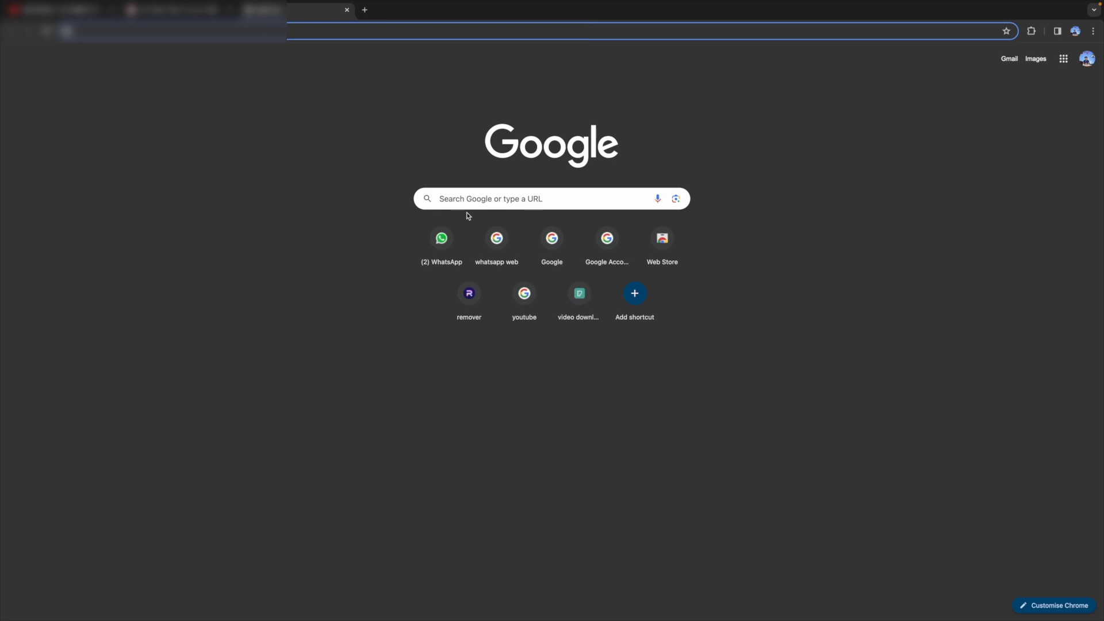
pyautogui.click(482, 197)
pyautogui.write('ola')
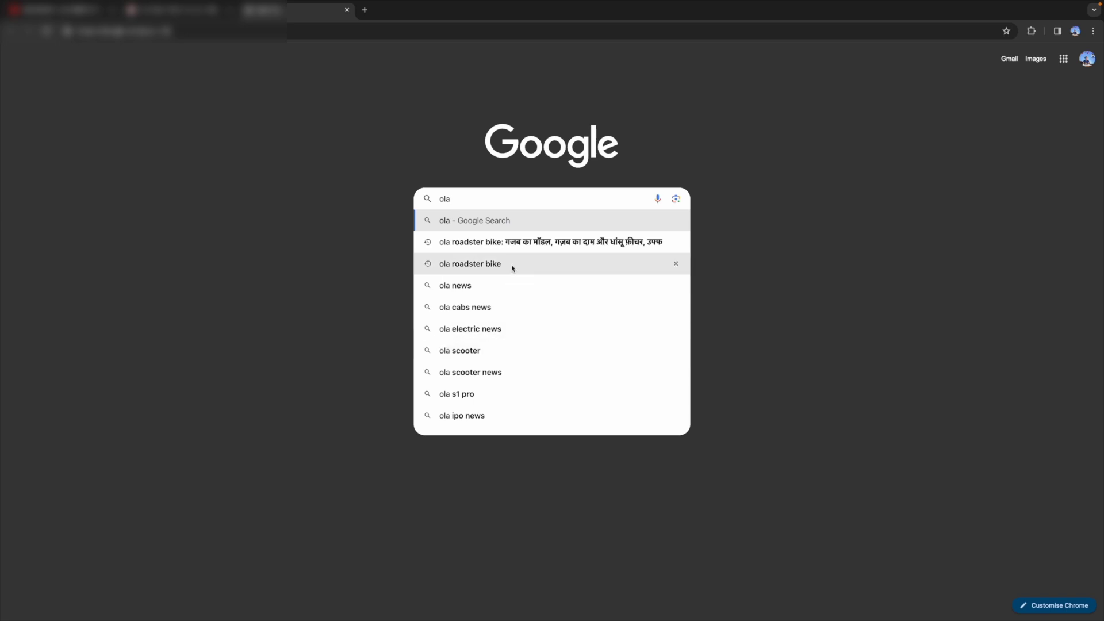
pyautogui.write('roadstar')
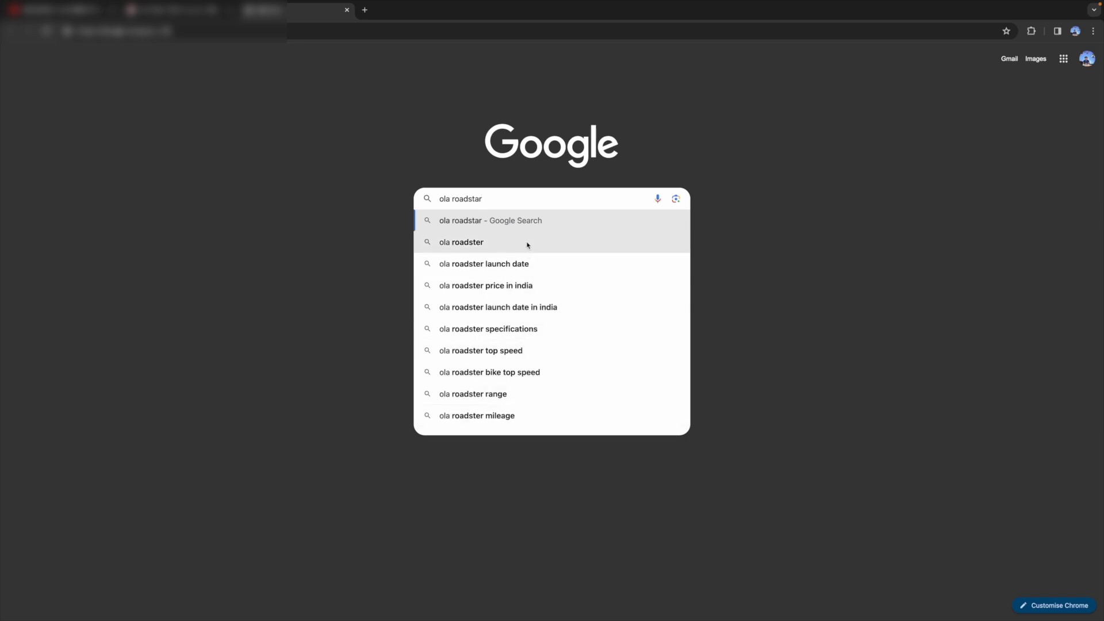
pyautogui.click(182, 10)
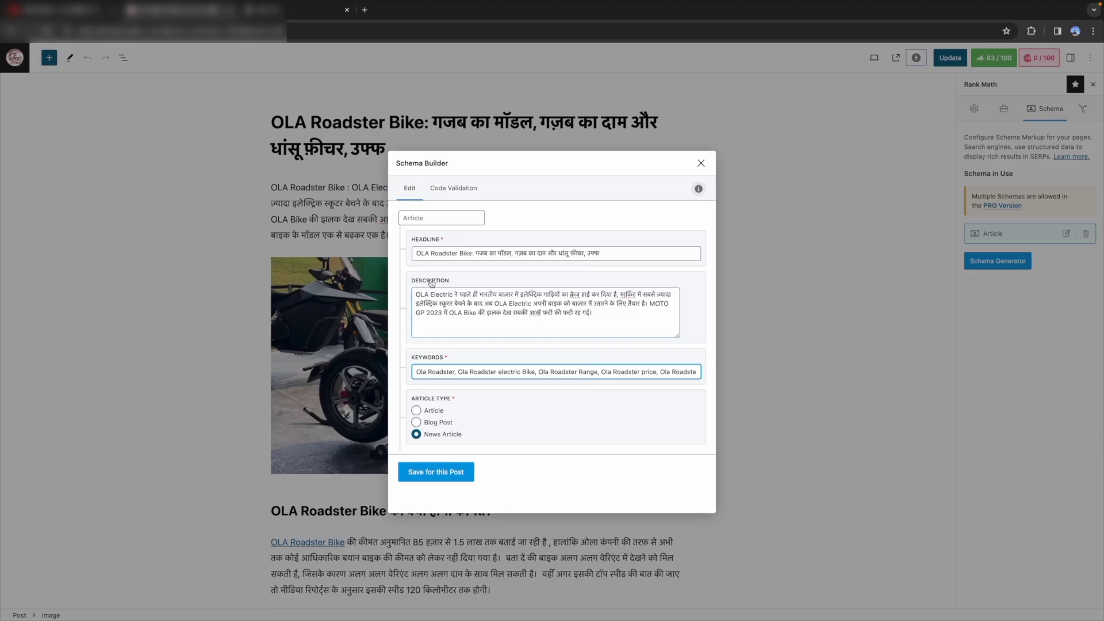
# Set the schema's article type to News Article, and save it for this post after checking the code validation view.
pyautogui.click(426, 413)
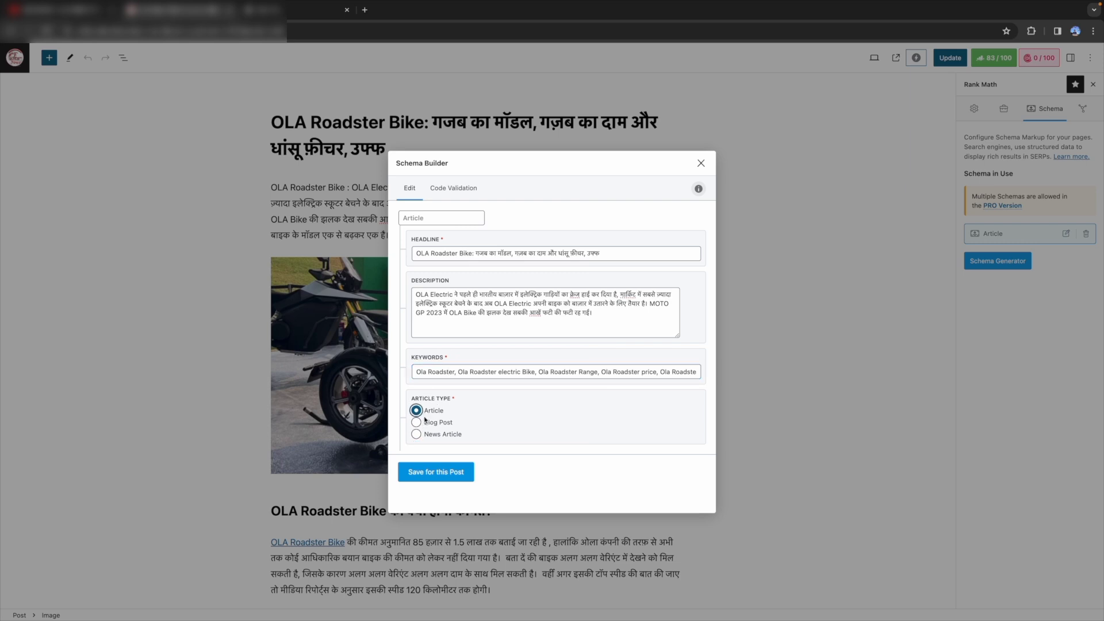
pyautogui.click(419, 424)
pyautogui.click(417, 436)
pyautogui.click(465, 188)
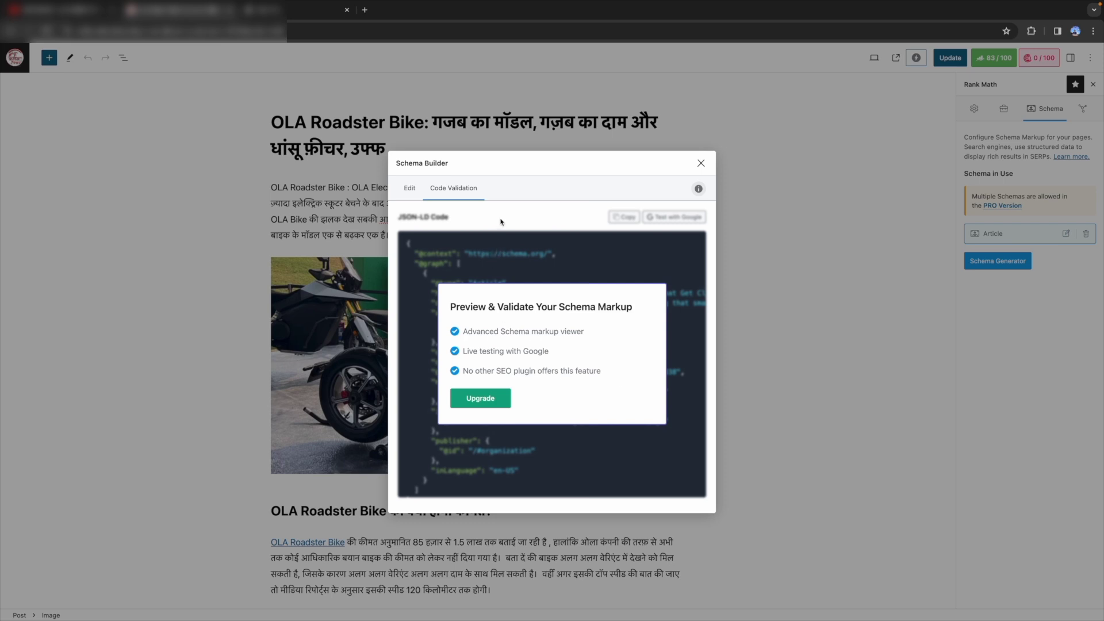
pyautogui.click(405, 187)
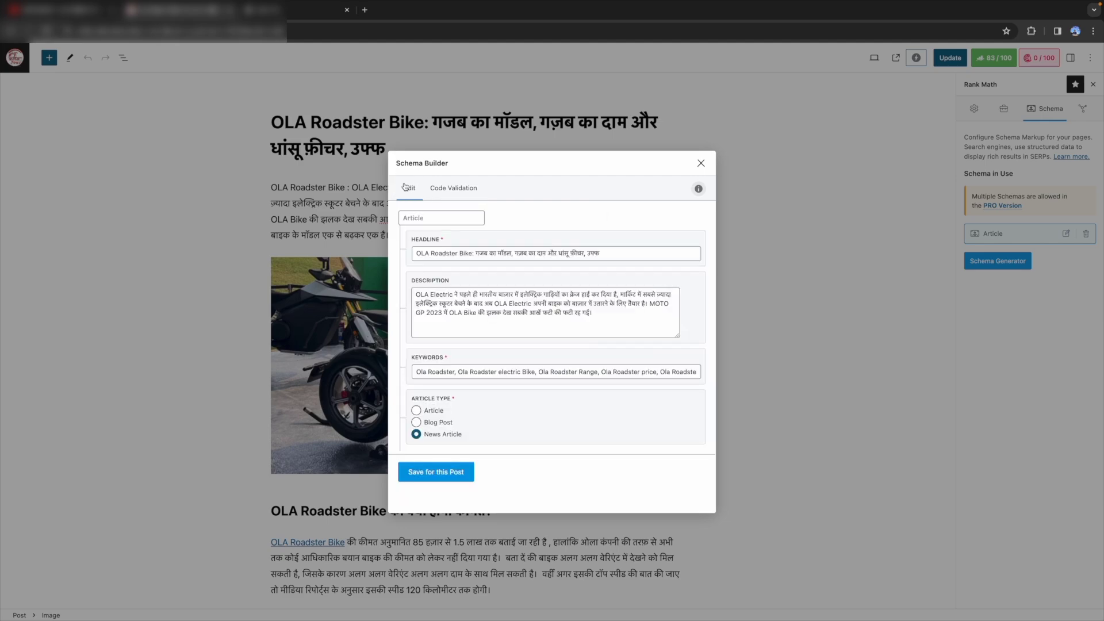
pyautogui.click(435, 472)
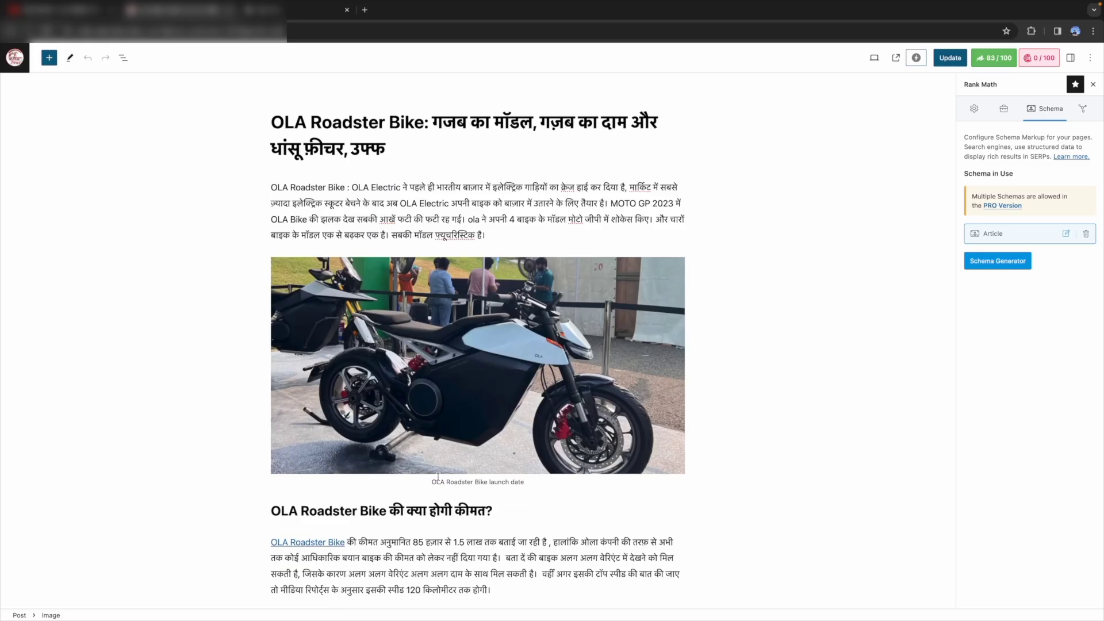
# Open the social snippet editor and examine the Facebook preview, the image size guidance, and the title and description fields.
pyautogui.click(1084, 108)
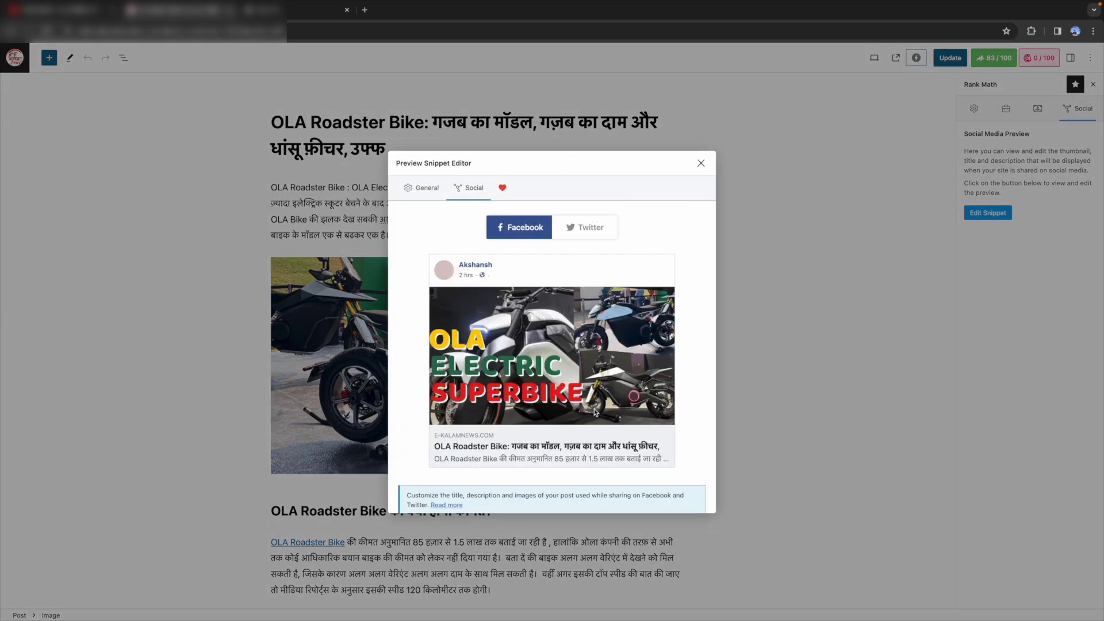
pyautogui.scroll(-2, 595, 412)
pyautogui.scroll(-4, 595, 412)
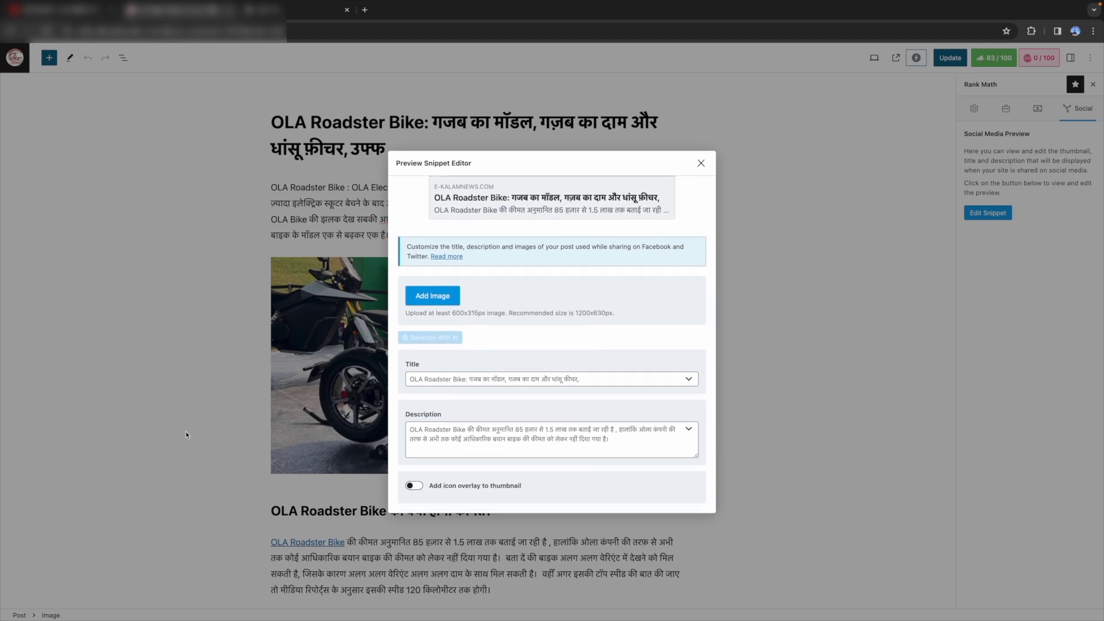
pyautogui.scroll(3, 544, 343)
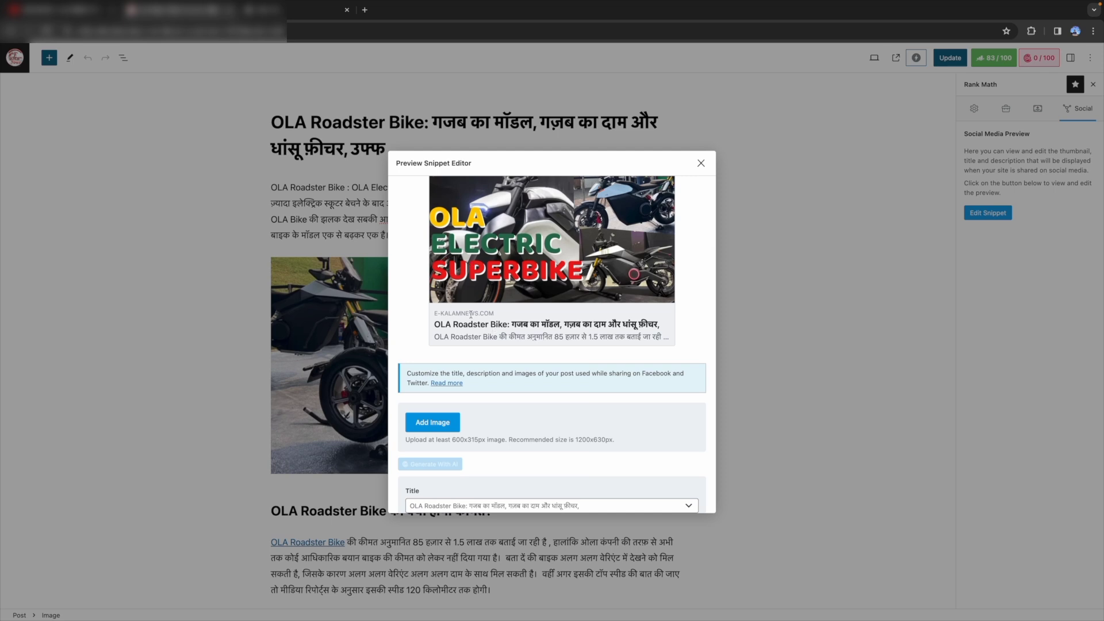
pyautogui.scroll(-3, 525, 299)
pyautogui.scroll(5, 525, 300)
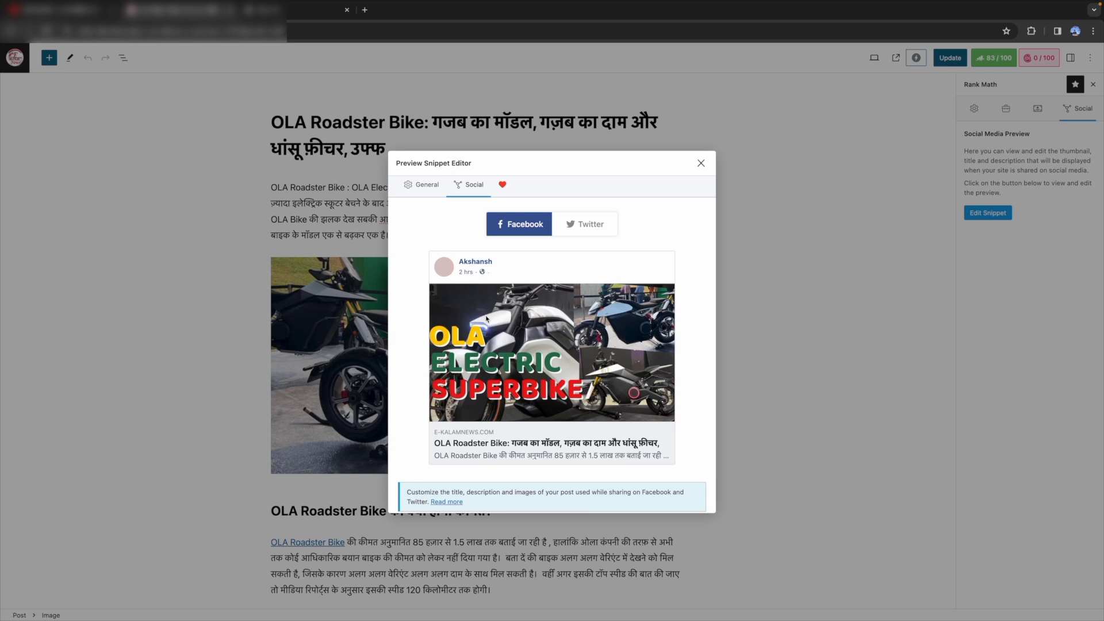
pyautogui.scroll(-5, 486, 318)
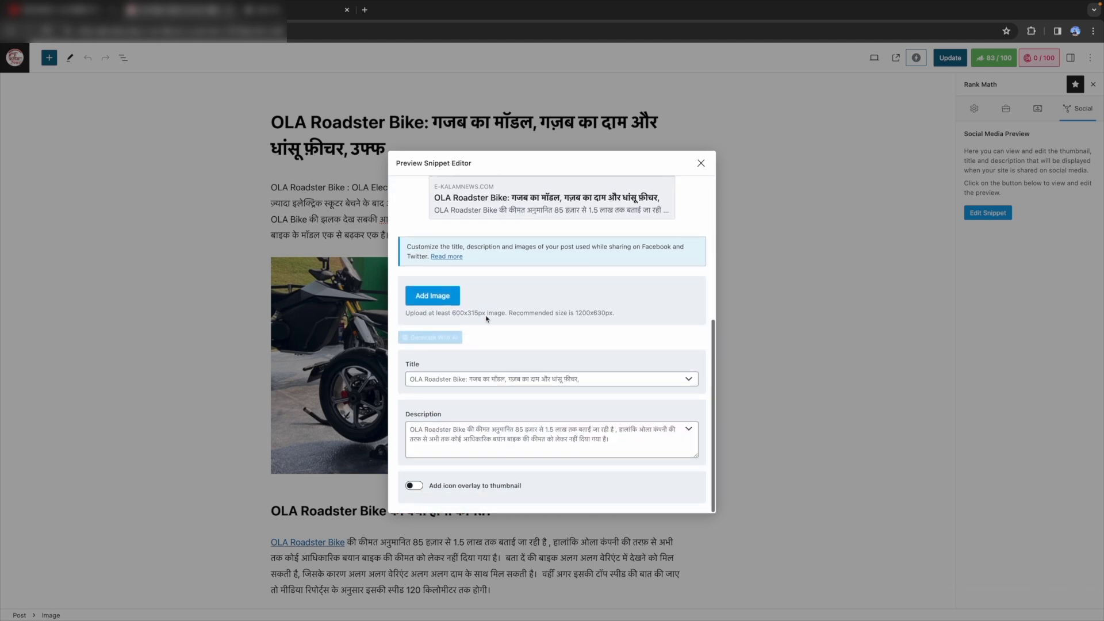
# Turn on the thumbnail icon overlay with the Play icon, check it in the Facebook preview, and close the snippet editor.
pyautogui.click(415, 486)
pyautogui.scroll(4, 488, 345)
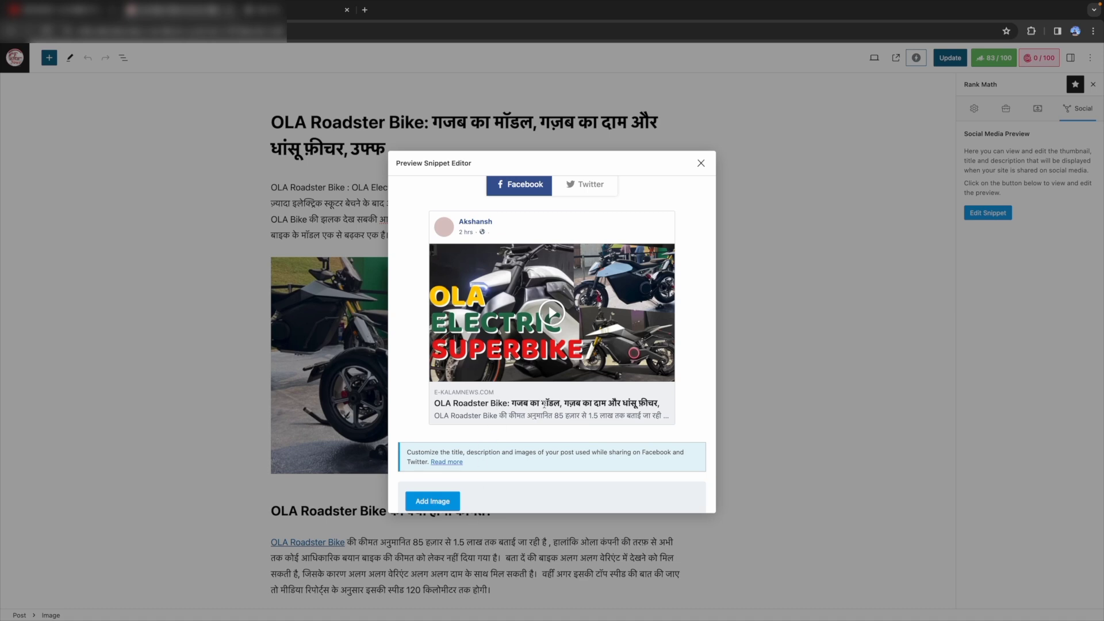
pyautogui.scroll(-5, 609, 403)
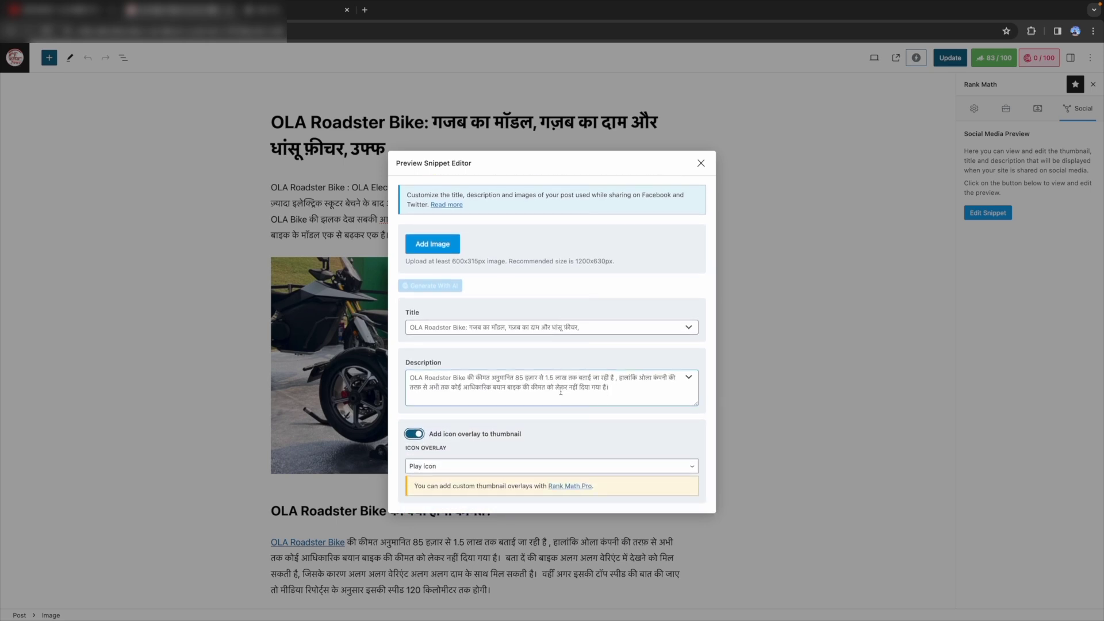
pyautogui.scroll(5, 561, 392)
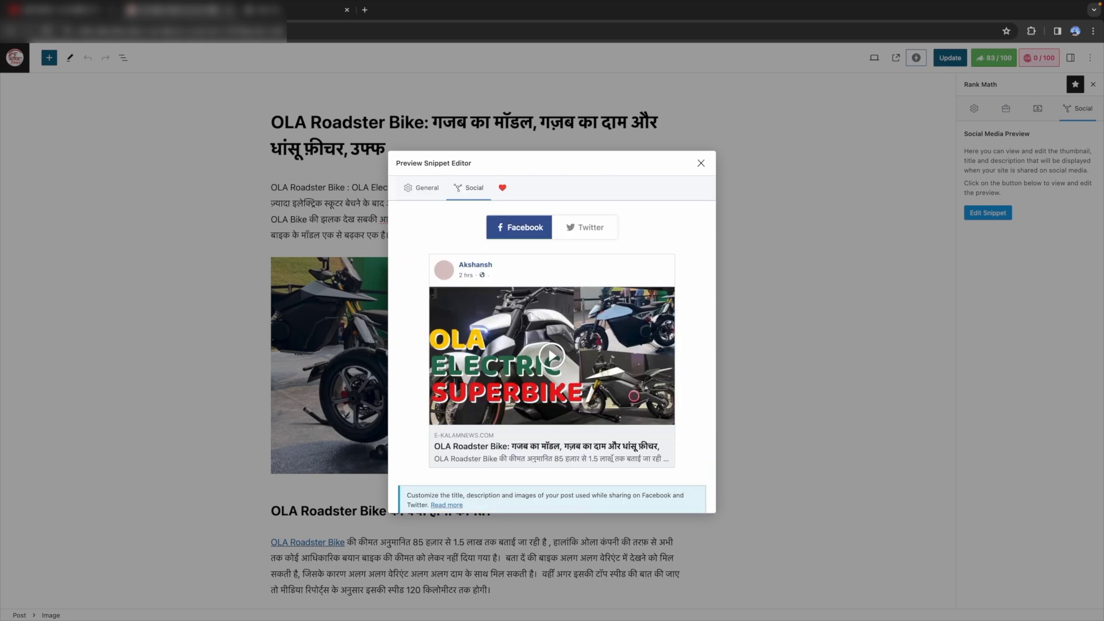
pyautogui.scroll(-5, 572, 442)
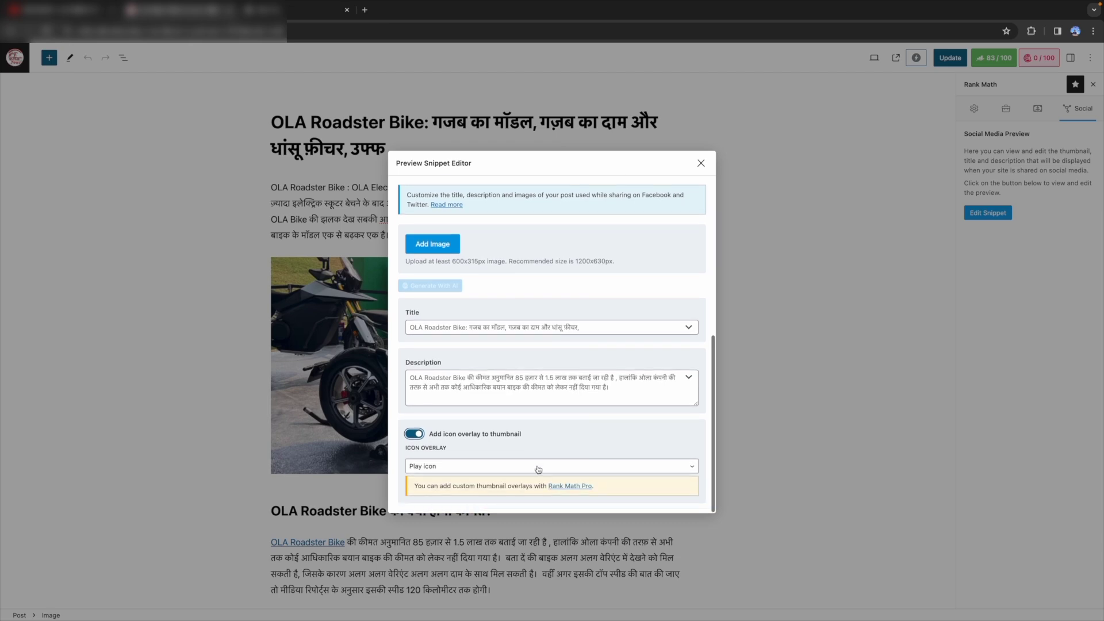
pyautogui.click(701, 163)
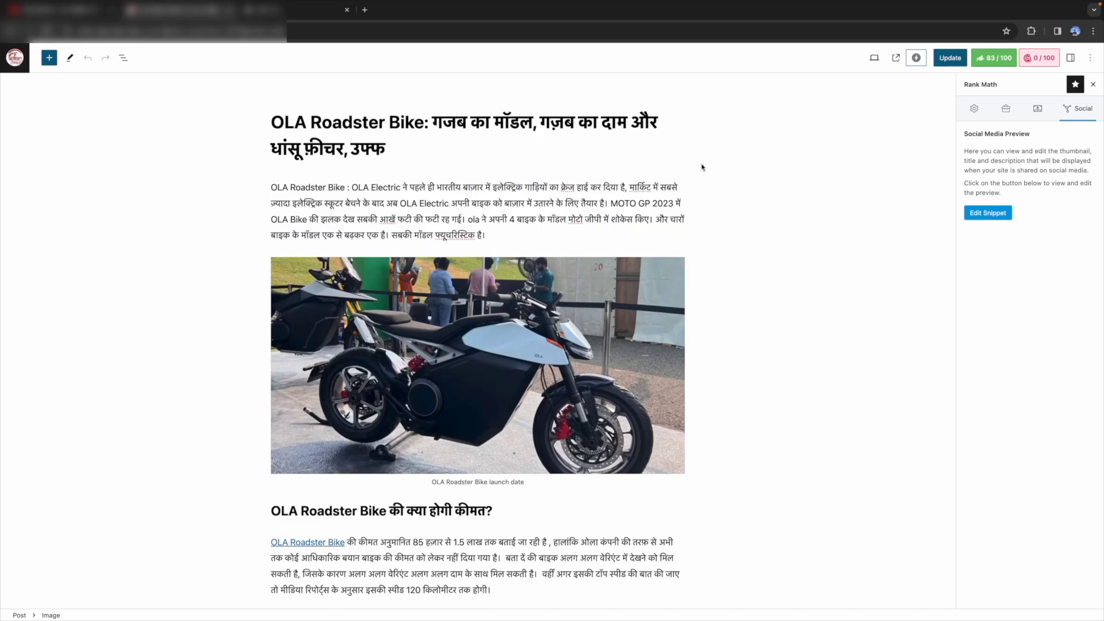